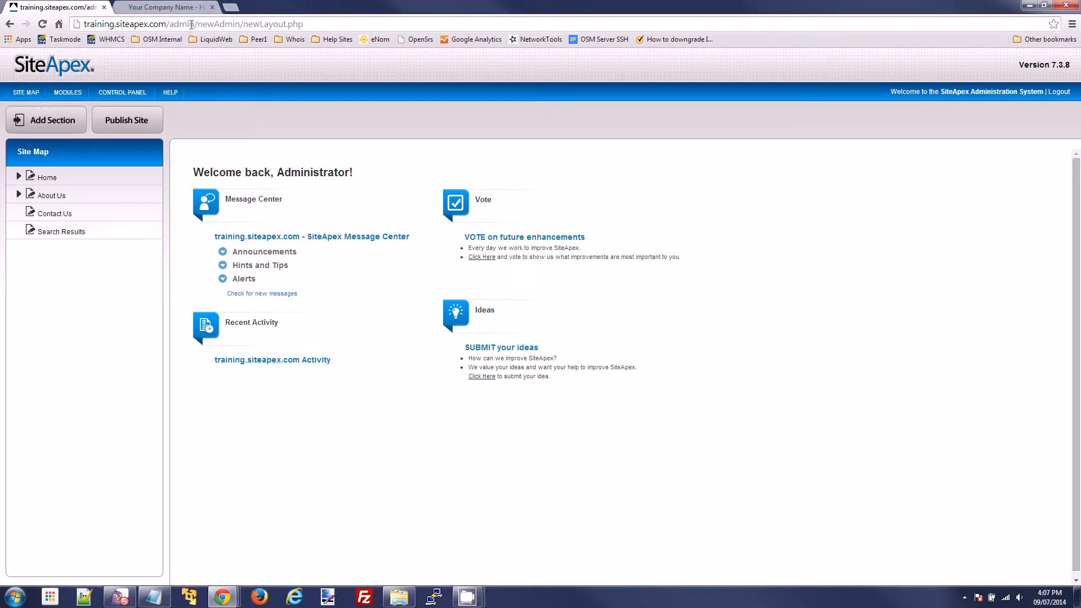
- Show the site map and expand the Home and About Us sections to view their subpages
click(17, 94)
click(18, 179)
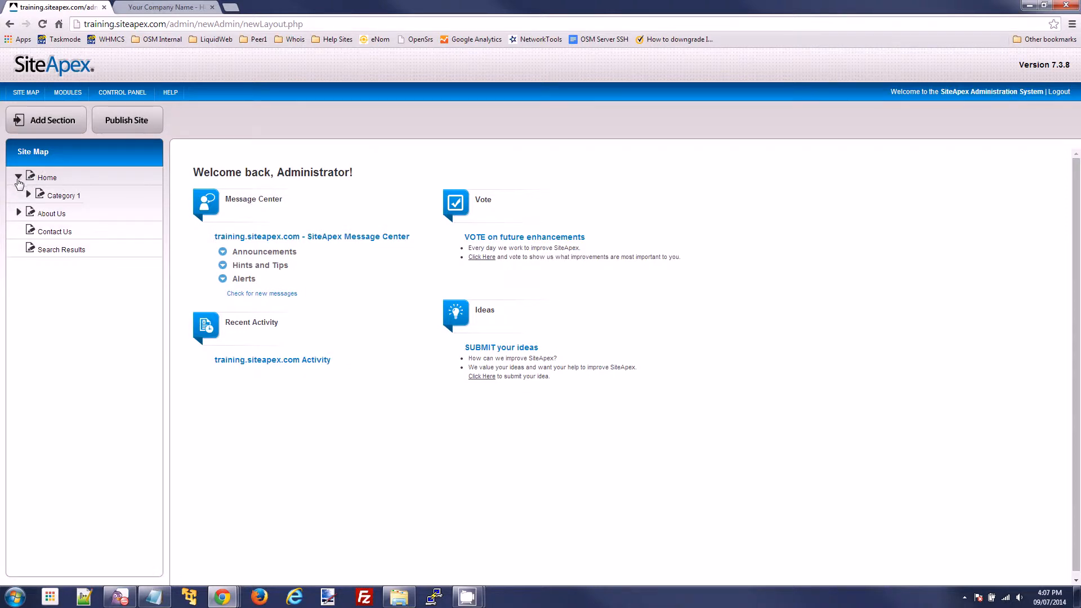
click(18, 212)
- Deactivate the Home section, refresh the site map and reopen the Home section
click(47, 179)
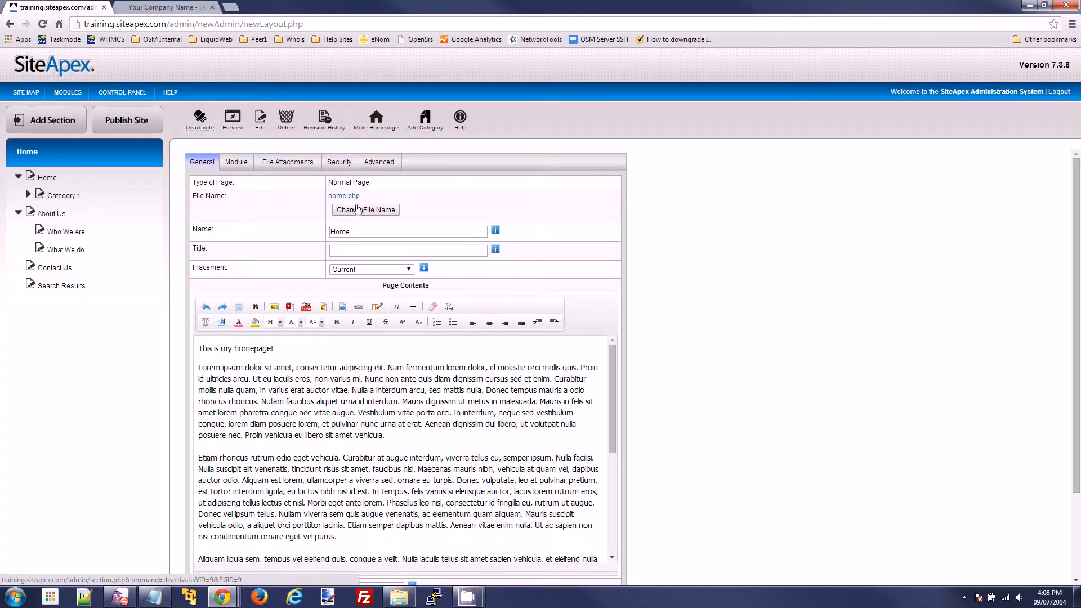
click(200, 133)
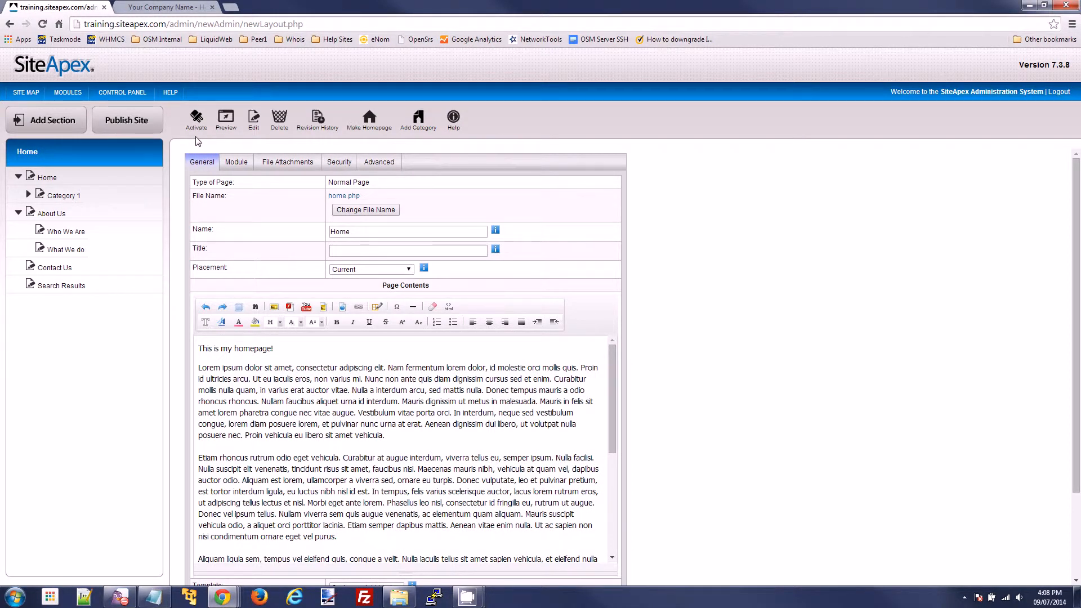
click(19, 94)
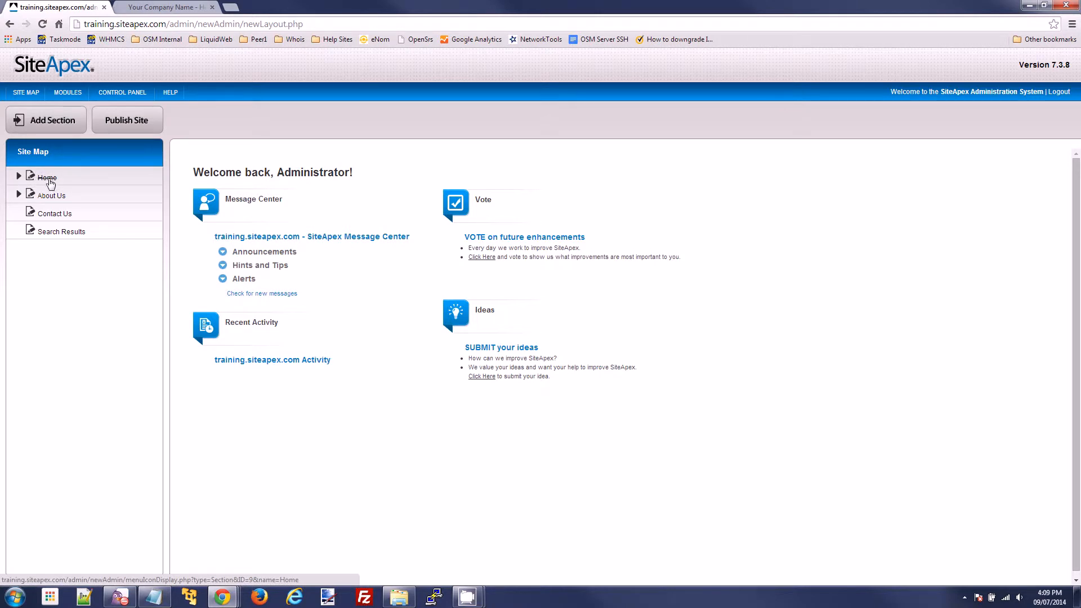
click(47, 178)
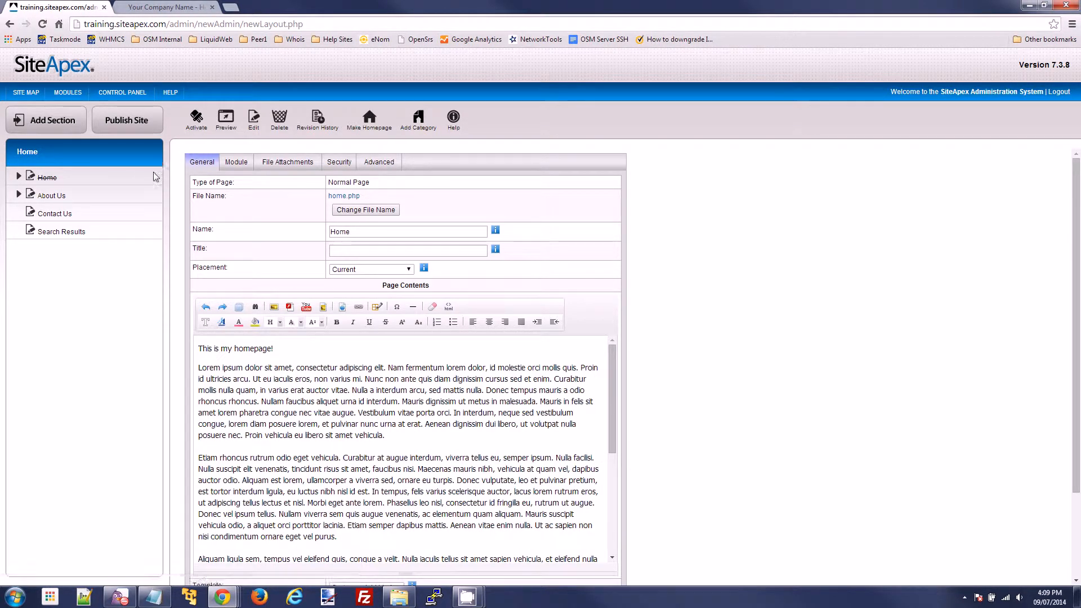
- Publish the site with Home deactivated and reload the live home.php page to check it
click(125, 130)
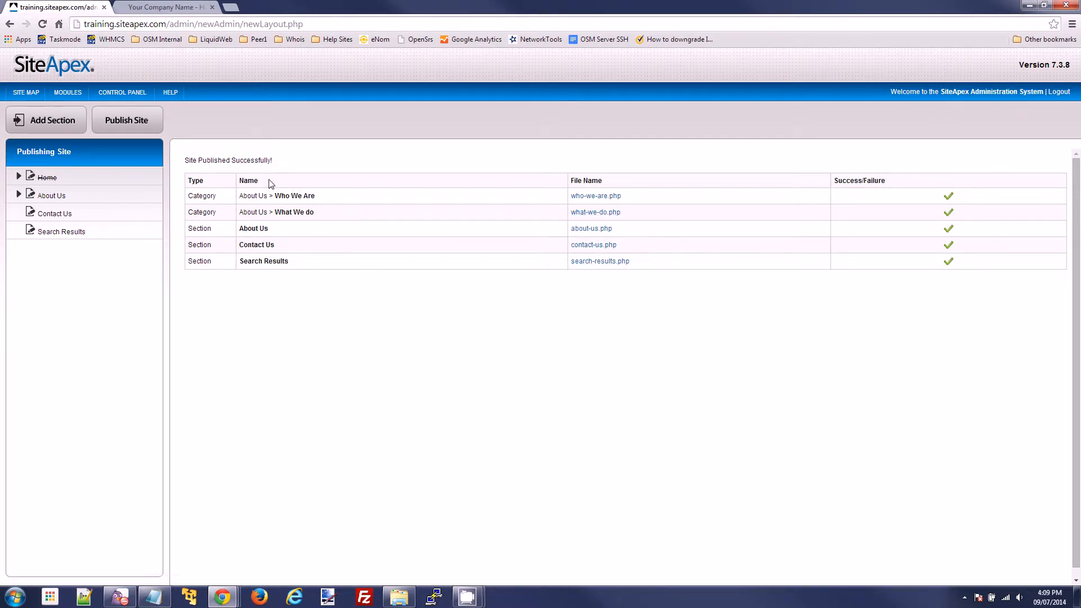
click(174, 6)
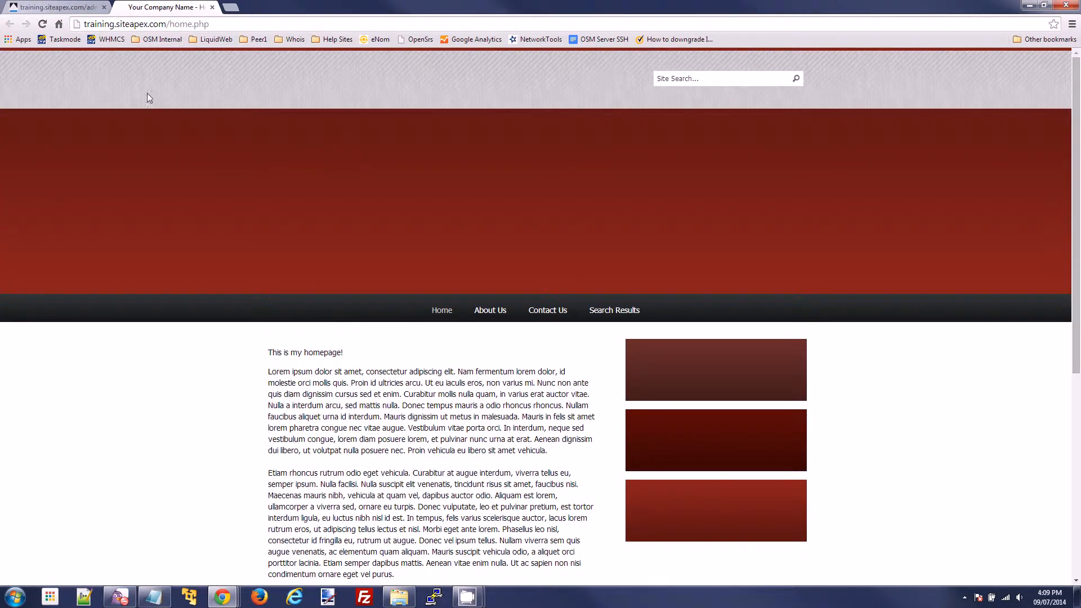
click(42, 23)
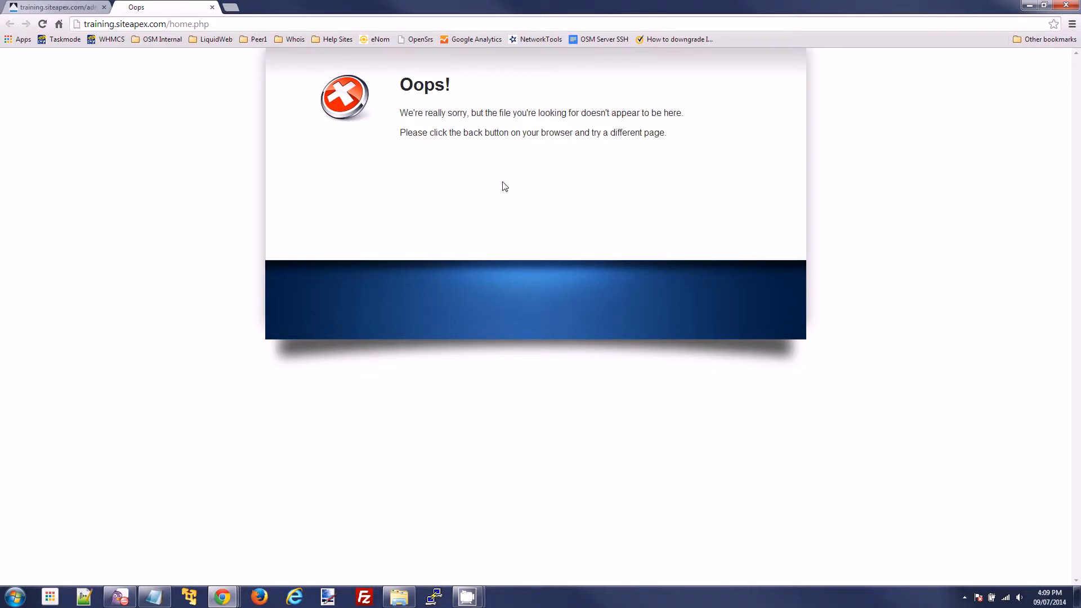
- Return to the administration page, reactivate the Home section and publish the site again
click(59, 8)
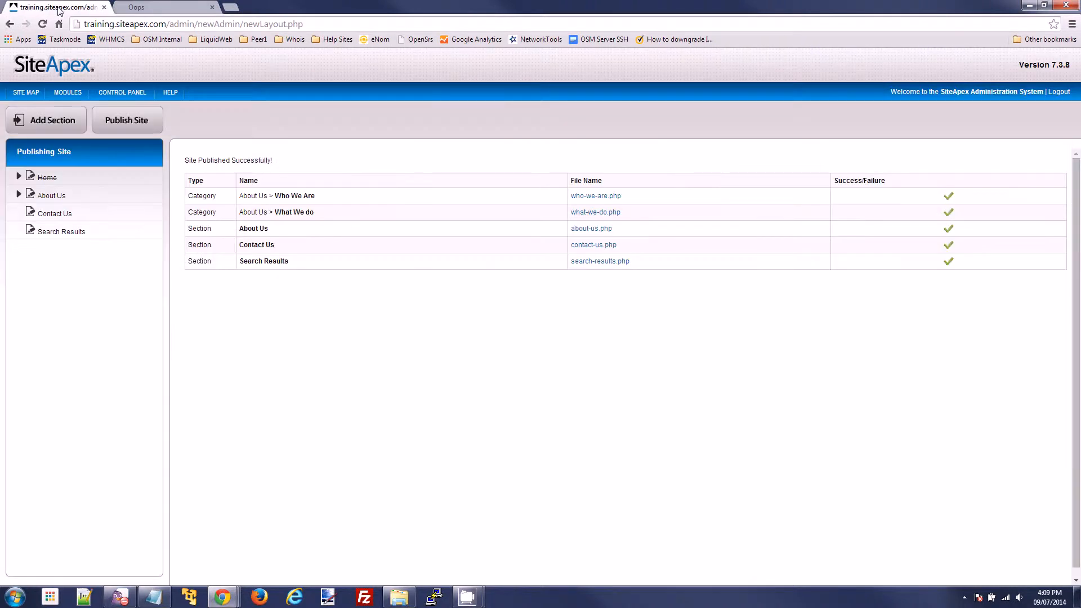
click(50, 178)
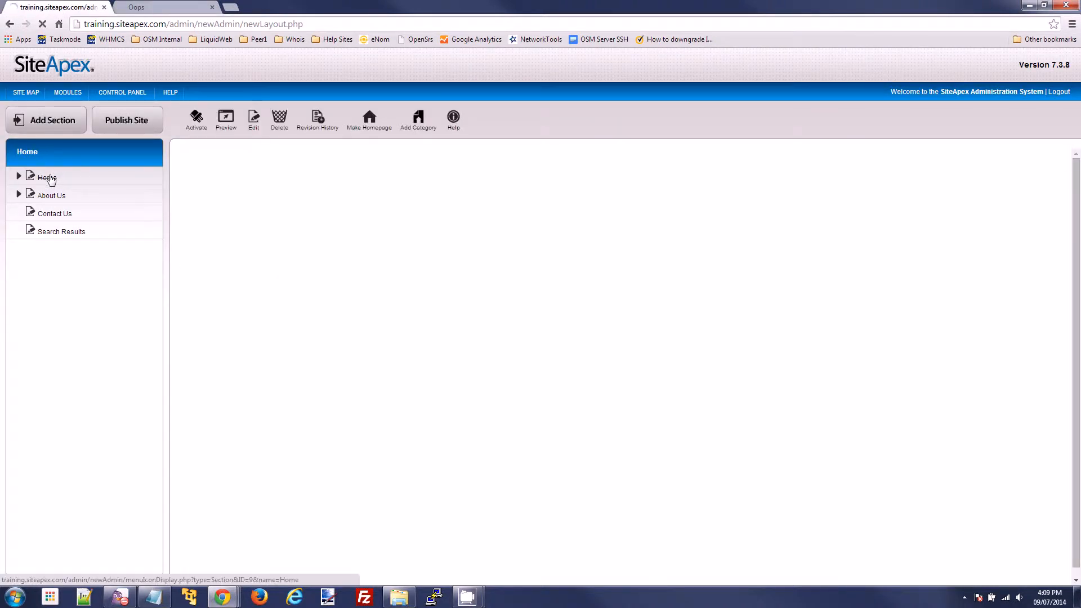
click(199, 132)
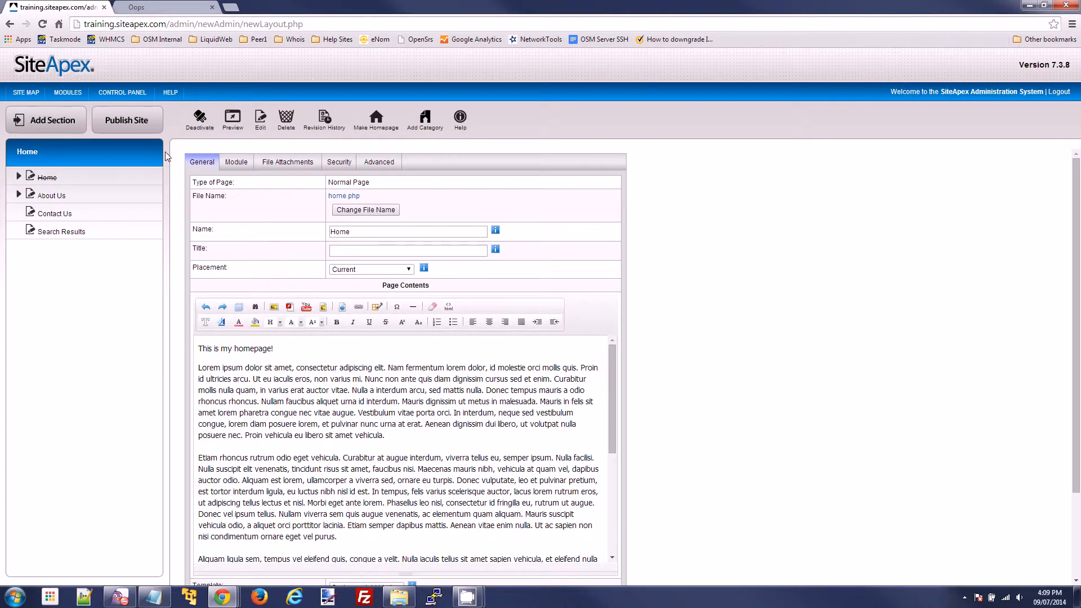
click(134, 129)
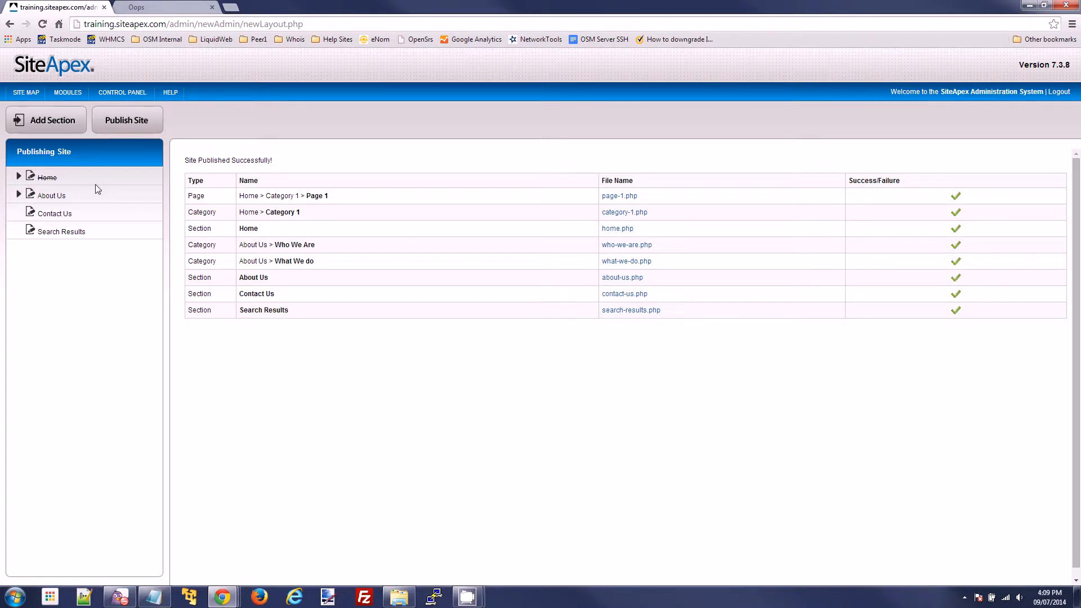
- Reload the live home.php page to check the republished site and return to the administration page
click(141, 6)
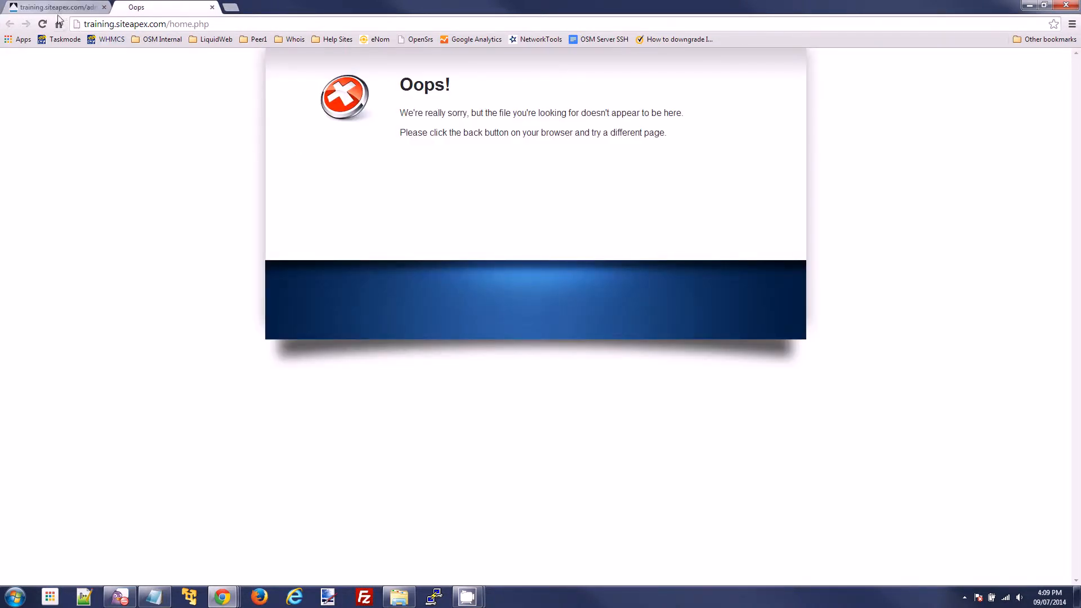
click(44, 26)
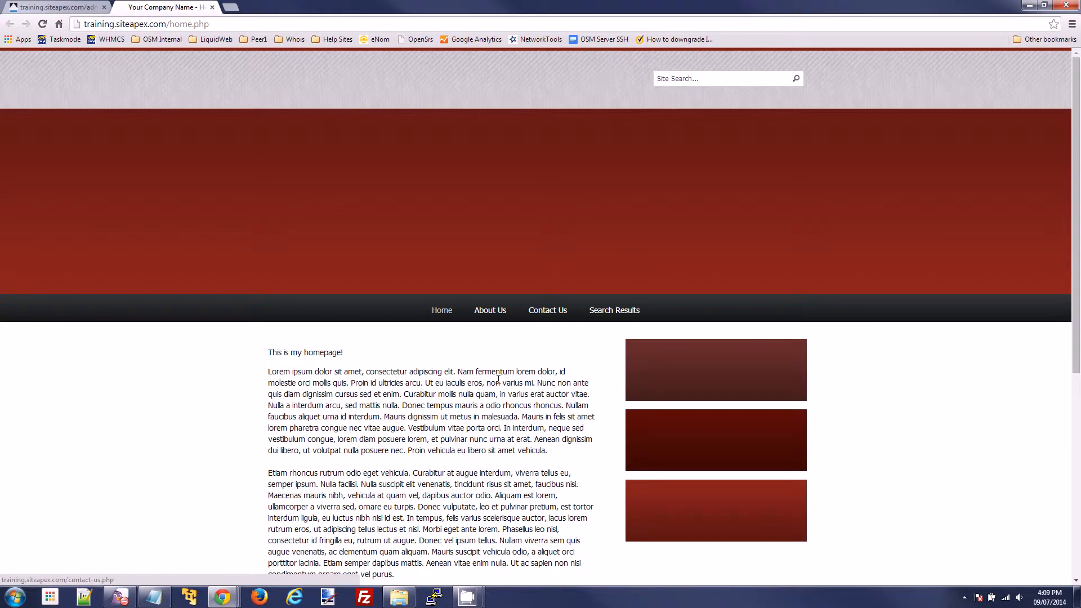
click(56, 7)
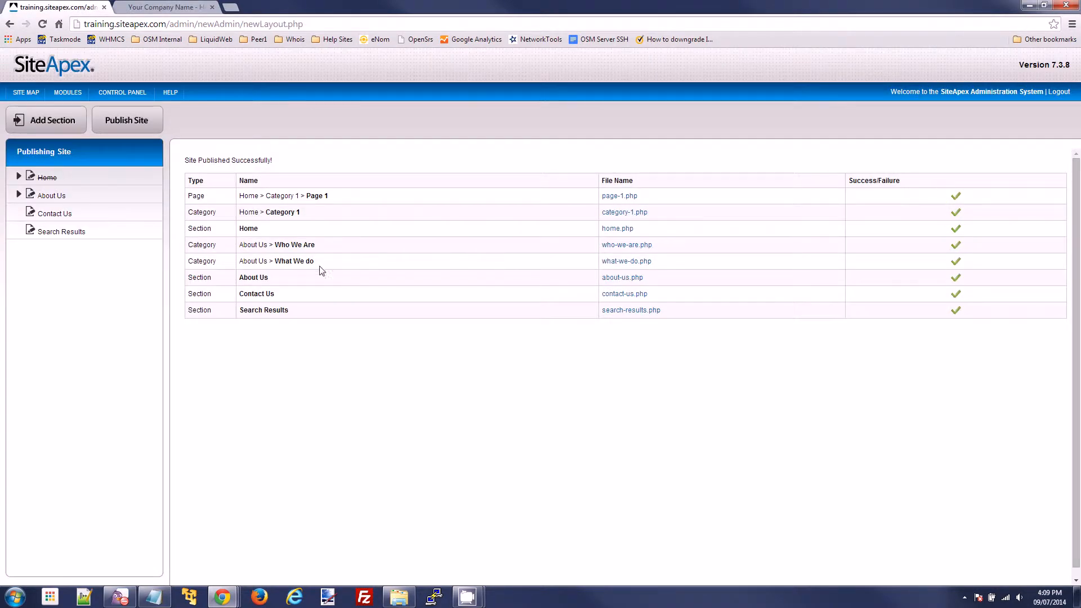
- Open the Home section, preview home.php to look through its layout and content, and close the preview
click(48, 179)
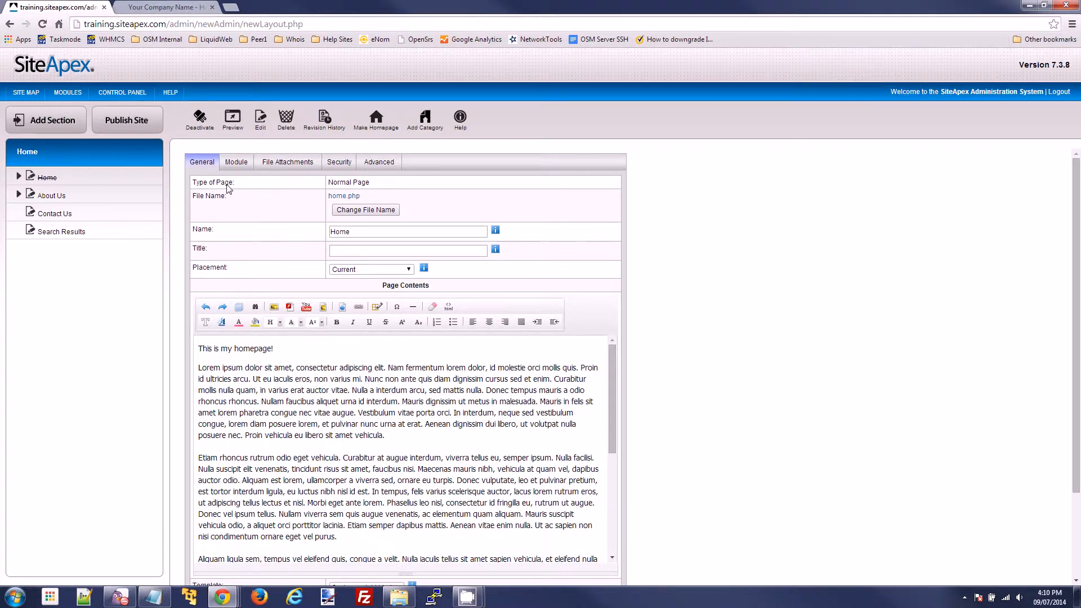
click(231, 129)
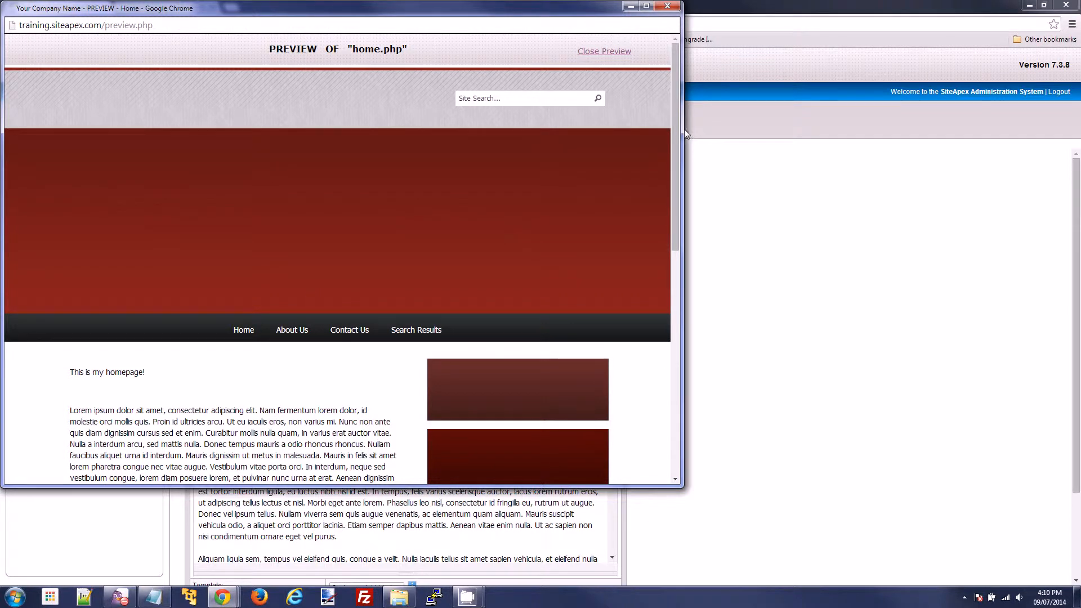
drag(674, 150, 664, 97)
scroll(241, 392, down, 1)
scroll(241, 393, down, 3)
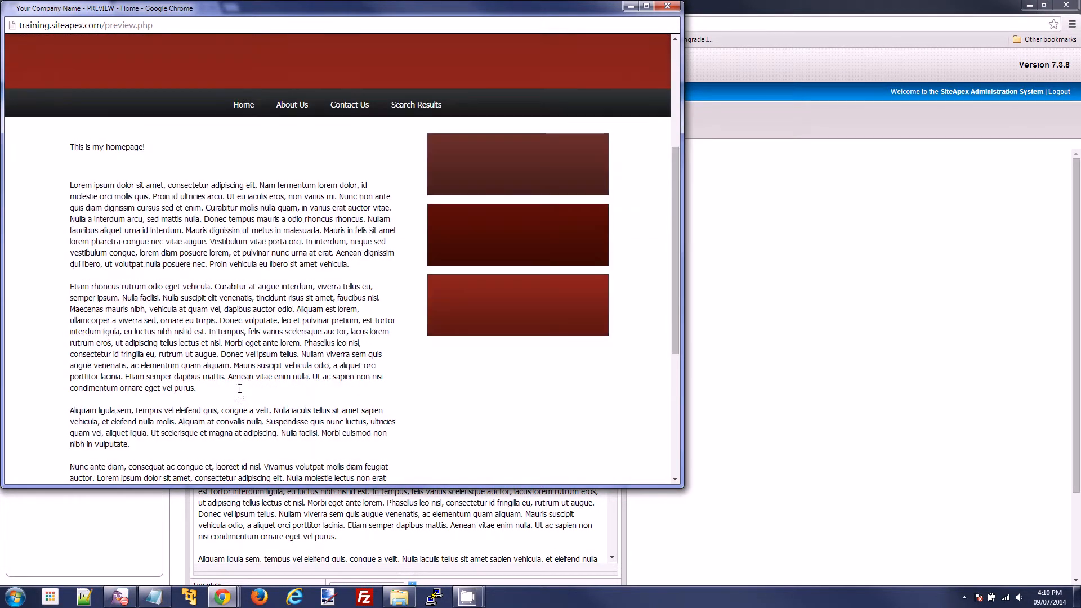
scroll(503, 139, up, 4)
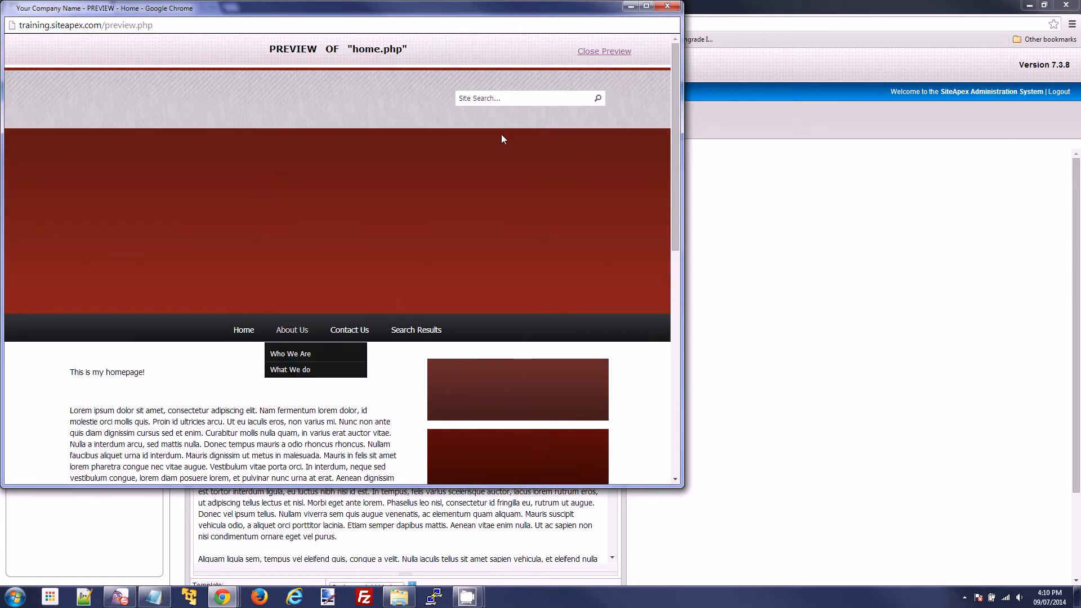
click(604, 53)
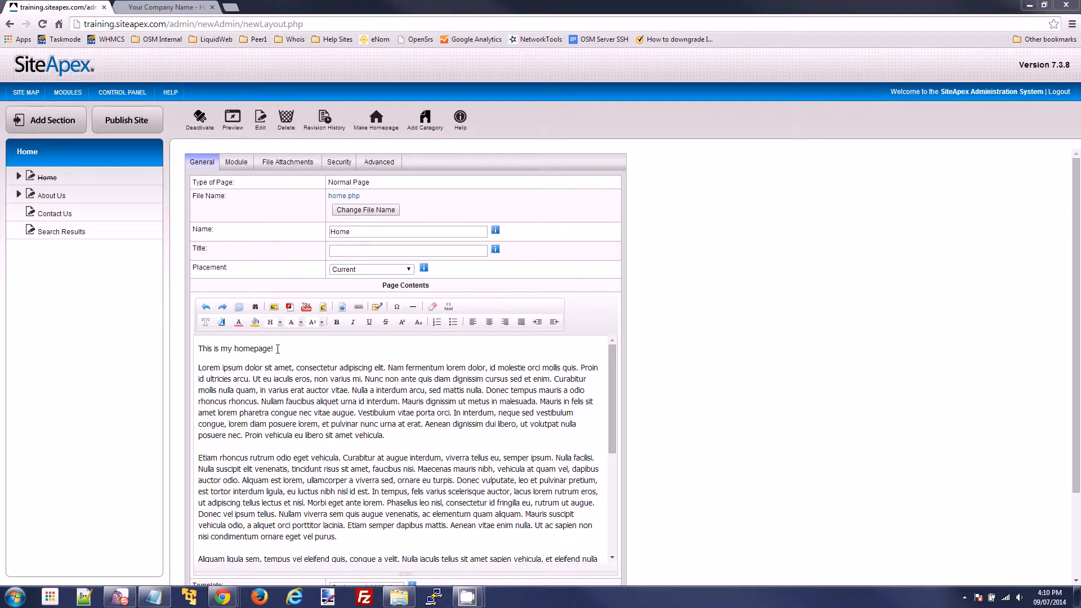
- Make the line "This is my homepage!" bold in the Home section's page contents
drag(277, 349, 197, 348)
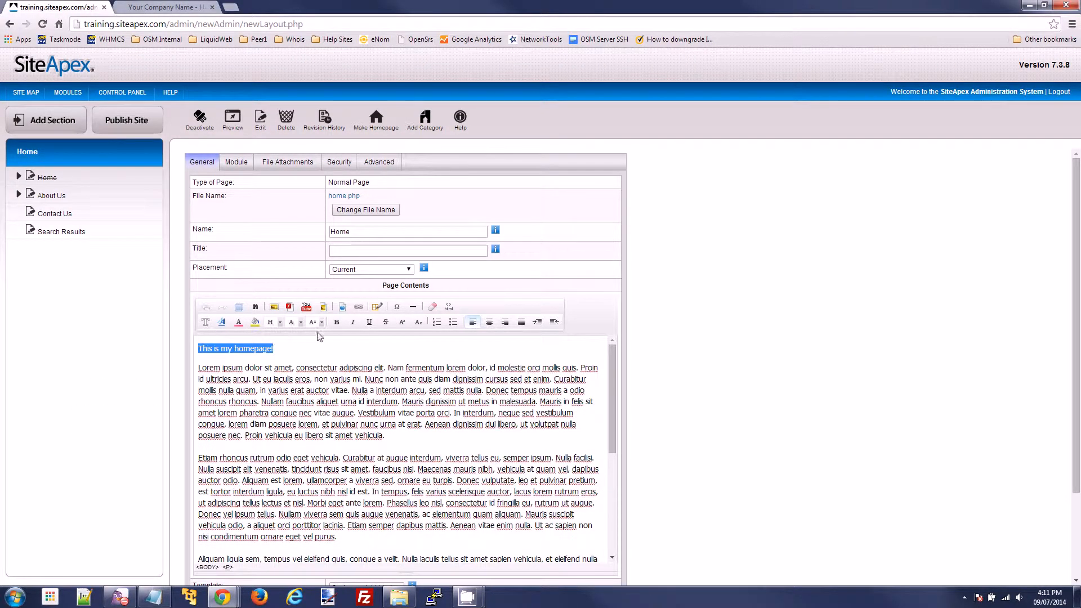
click(338, 325)
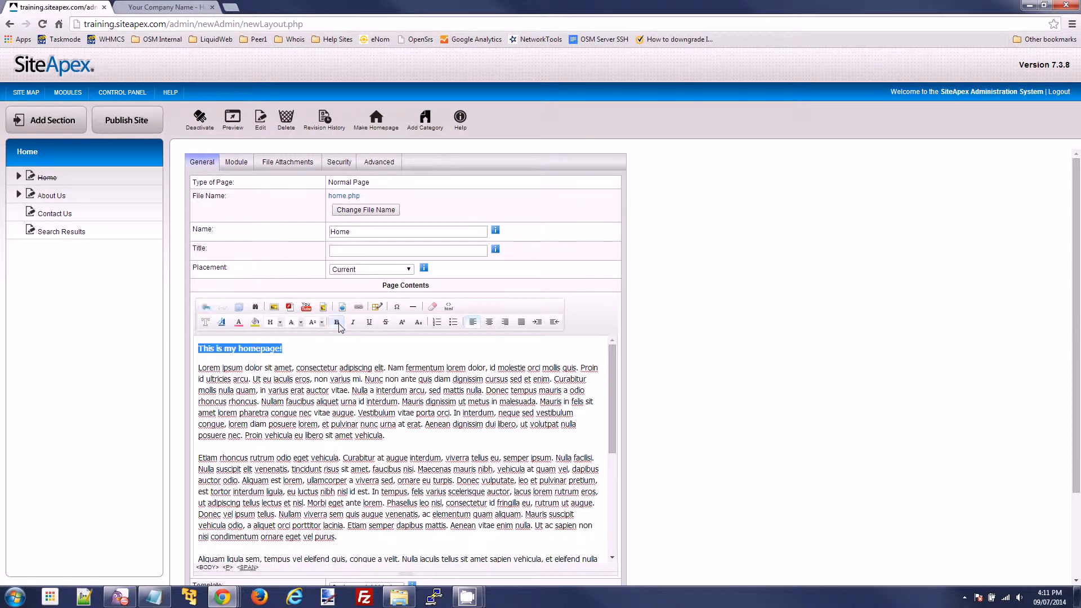
click(307, 349)
- Preview home.php to check the unsaved bold heading line, and close the preview
click(233, 119)
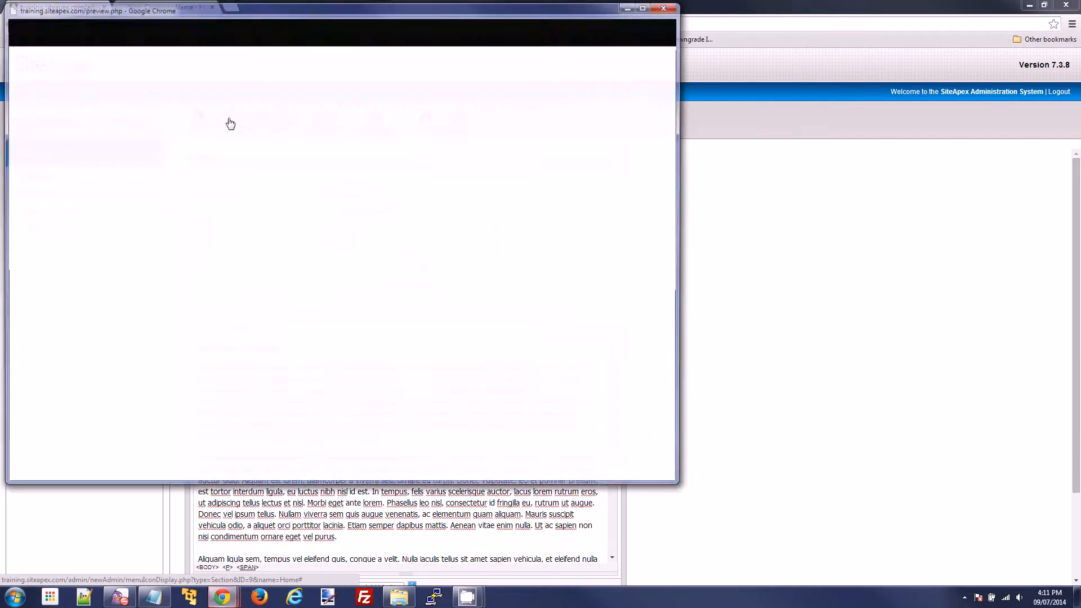
drag(161, 372, 83, 373)
click(195, 376)
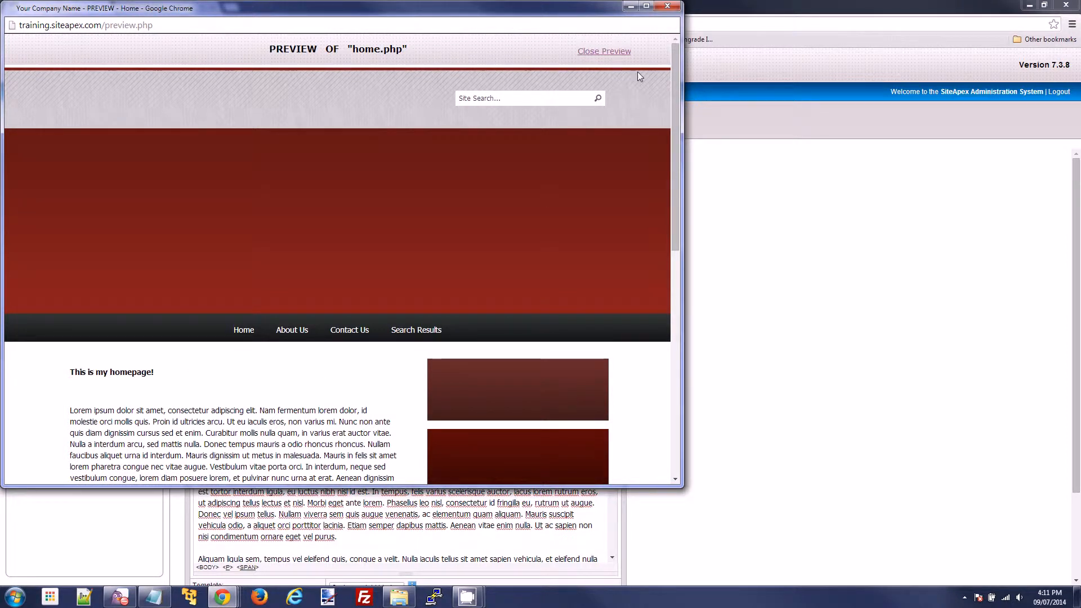
click(614, 52)
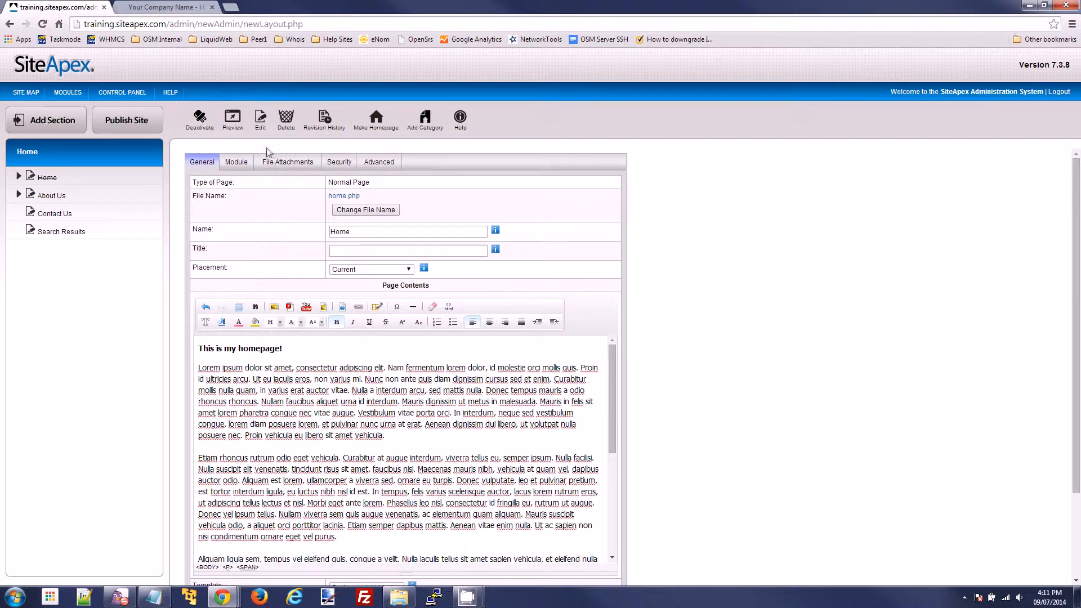
- Discard the unsaved bold formatting and open the Home section for editing again
key(ctrl+z)
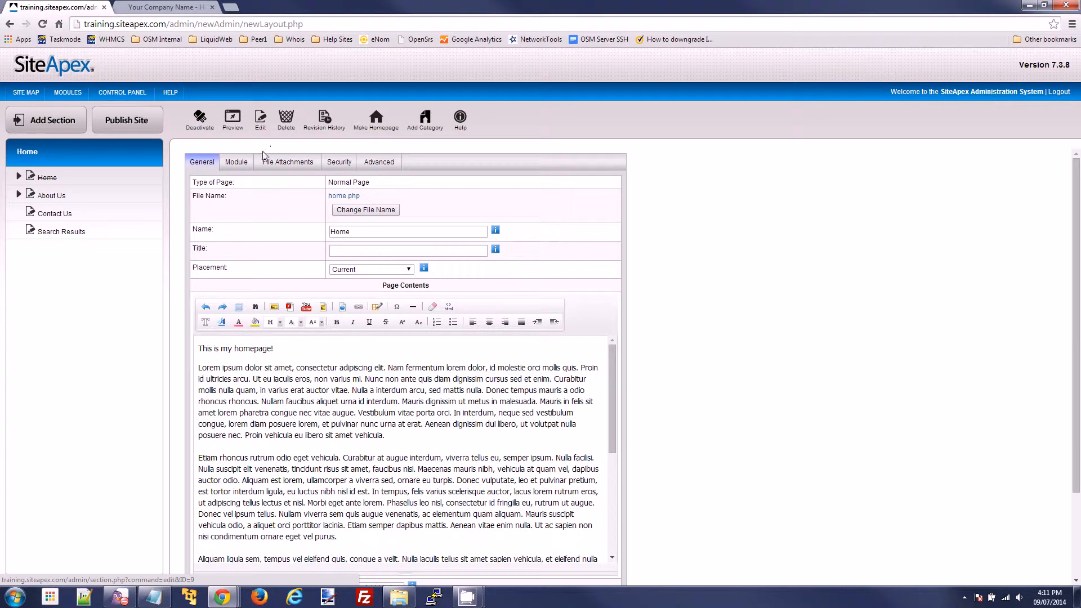
click(261, 133)
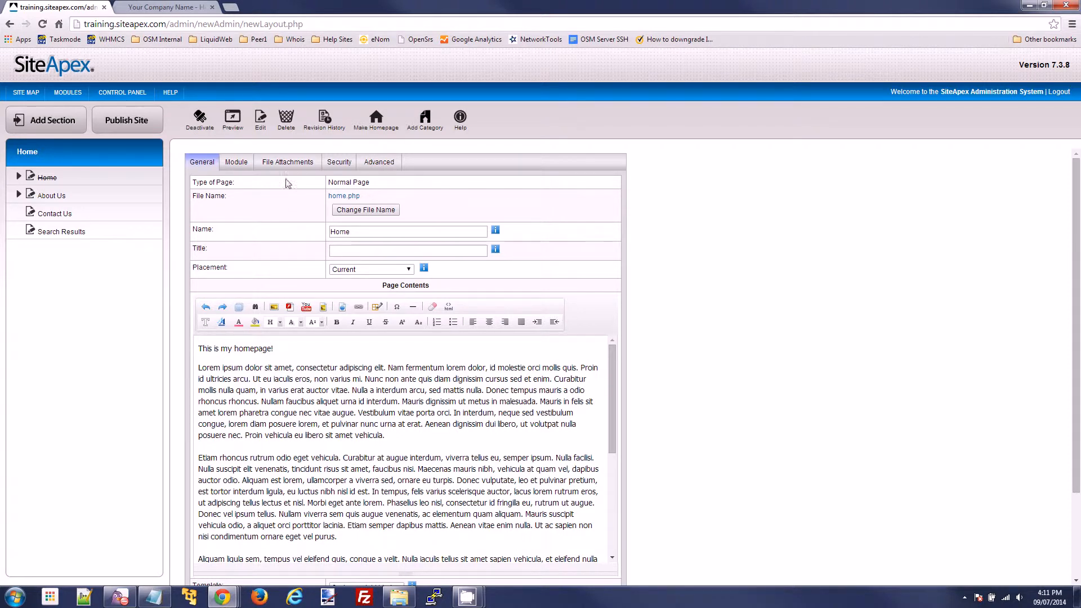
- Start deleting the Home section, select converting it into a redirect to the home page, and decline the deletion
click(286, 119)
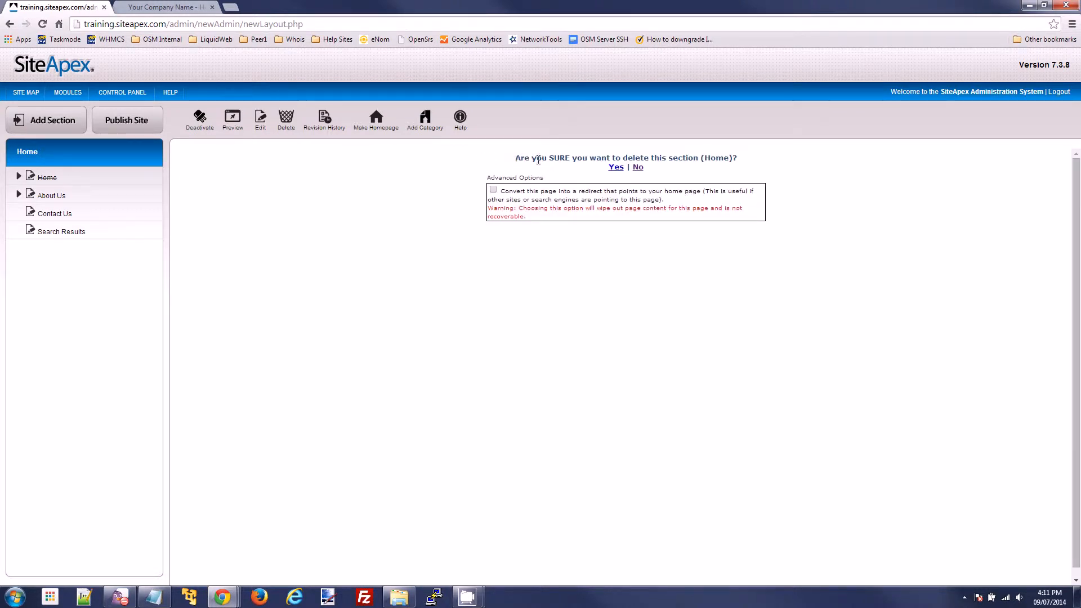
drag(702, 158, 730, 160)
click(654, 159)
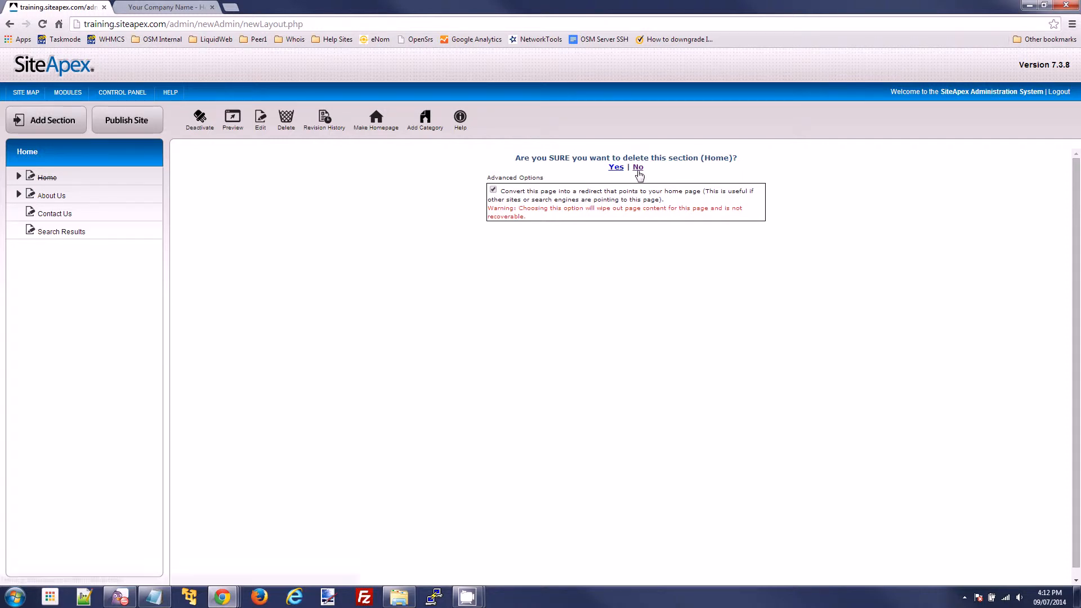
click(638, 167)
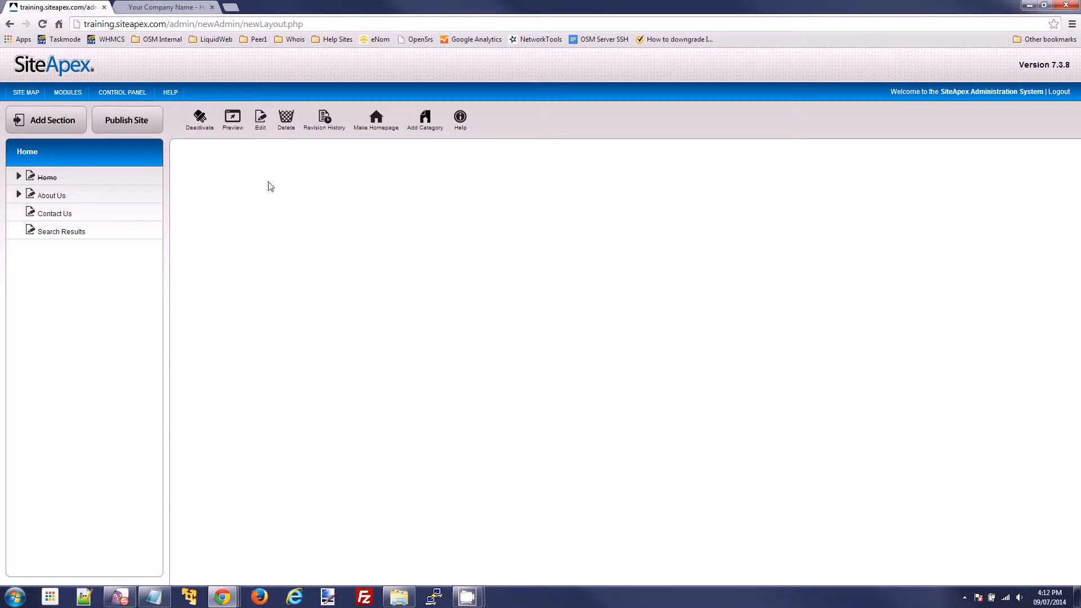
- View the Home section's revision history and examine its preview and restore options for revision 2
click(325, 133)
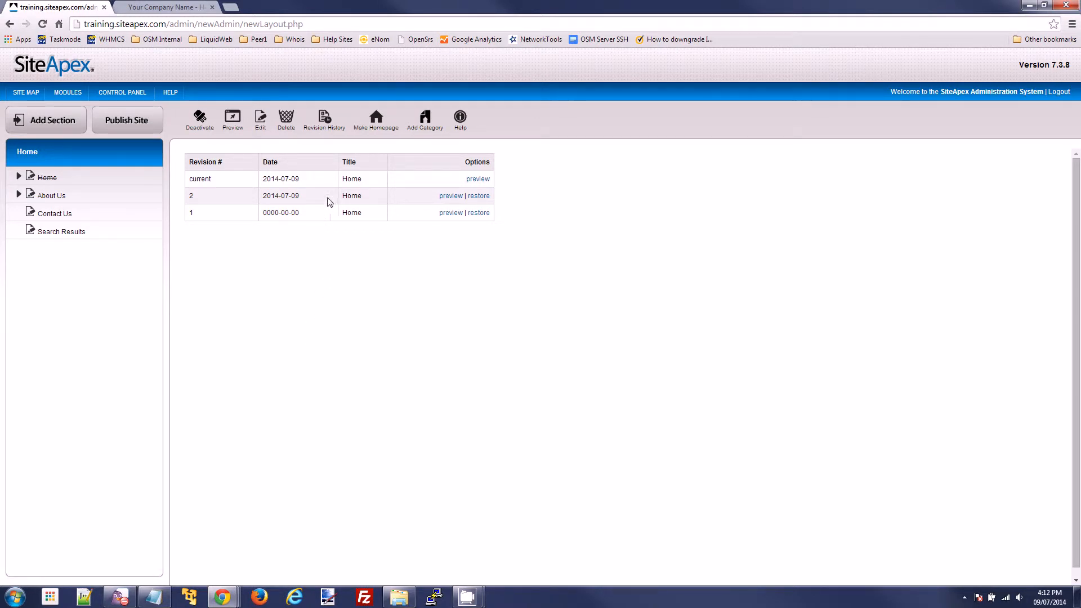
drag(500, 196, 244, 193)
click(244, 193)
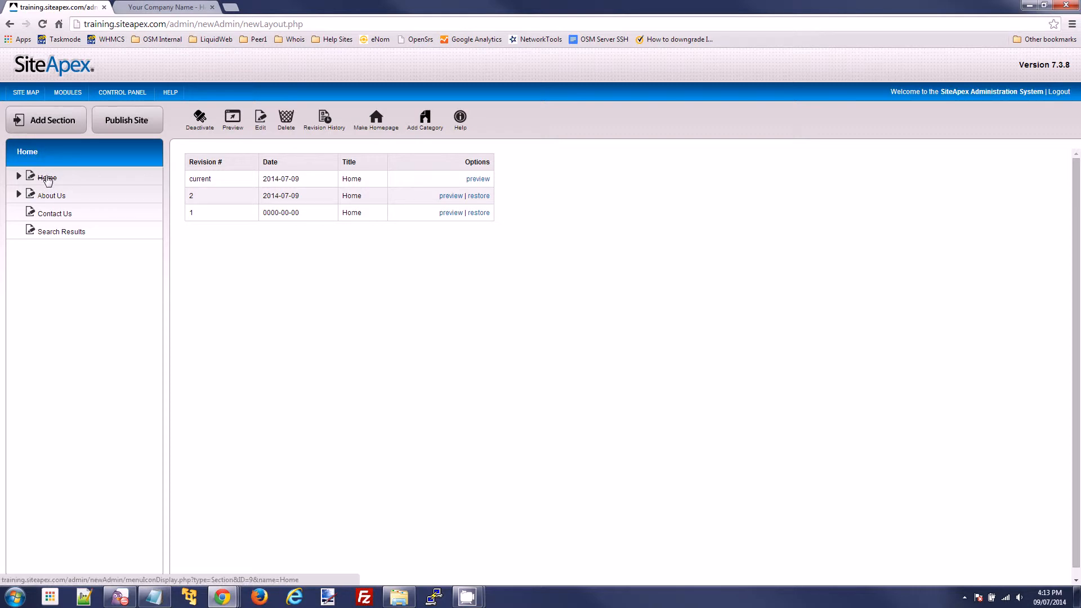
- Refresh the site map, open the Home section and make it the site's homepage
click(26, 92)
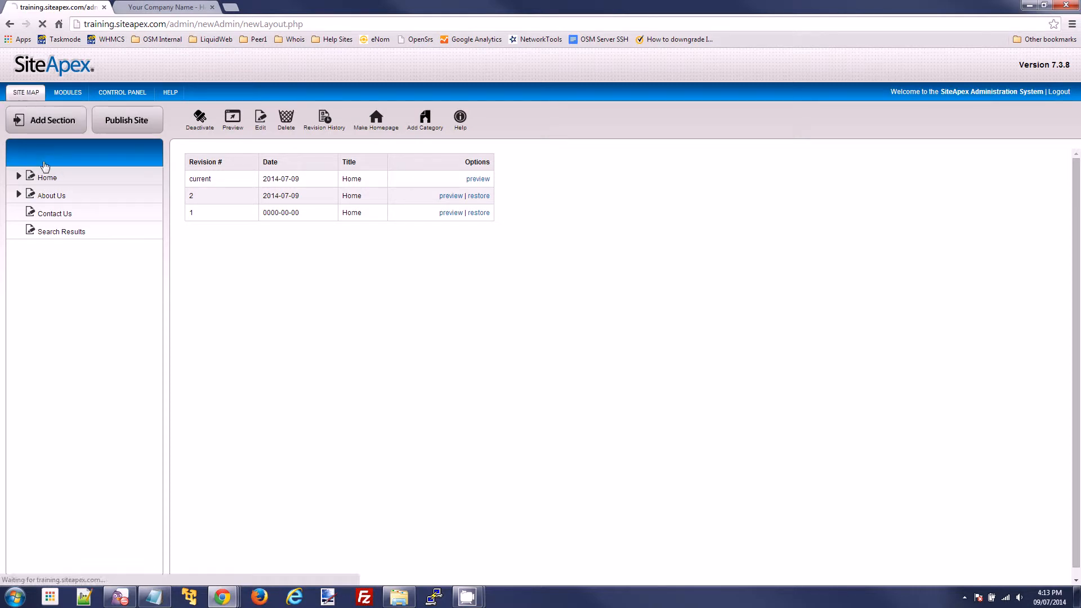
click(48, 179)
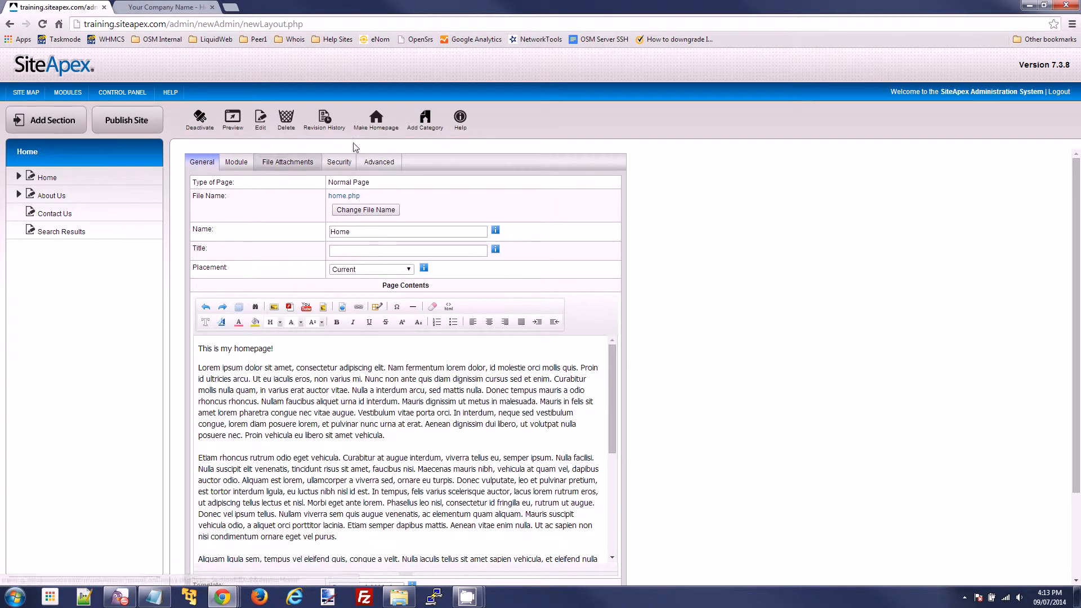
click(377, 128)
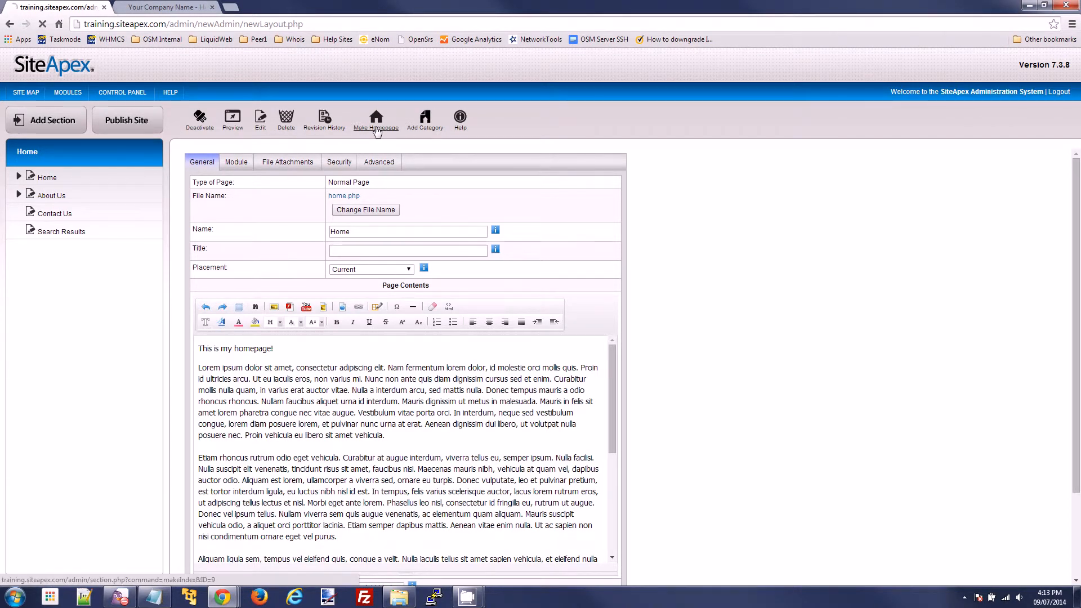
- Reopen the Home section and examine the file name assigned to it as the homepage
click(46, 179)
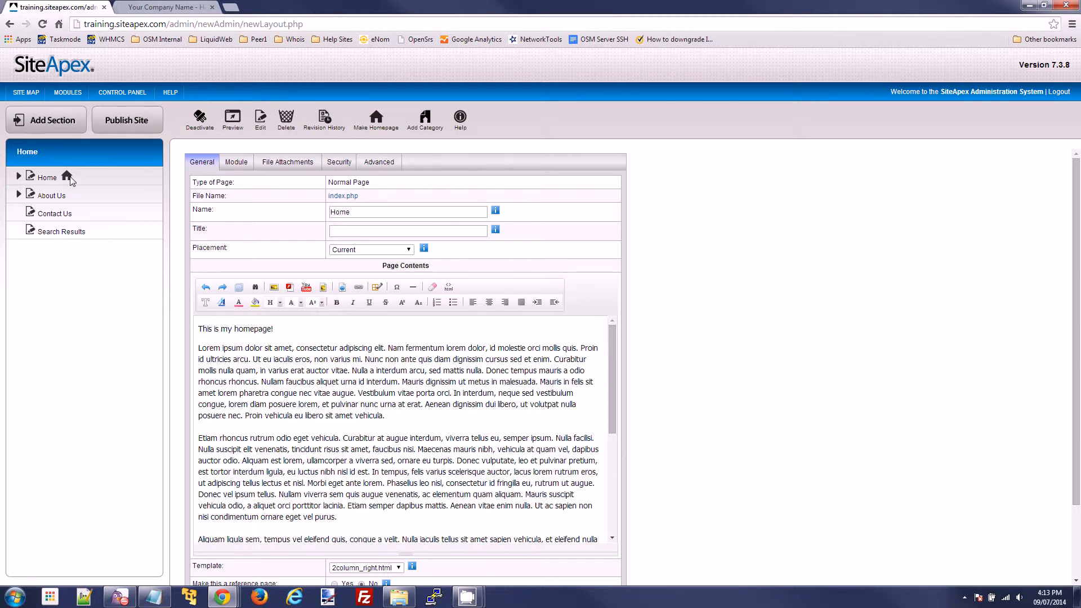
drag(361, 196, 327, 196)
click(371, 200)
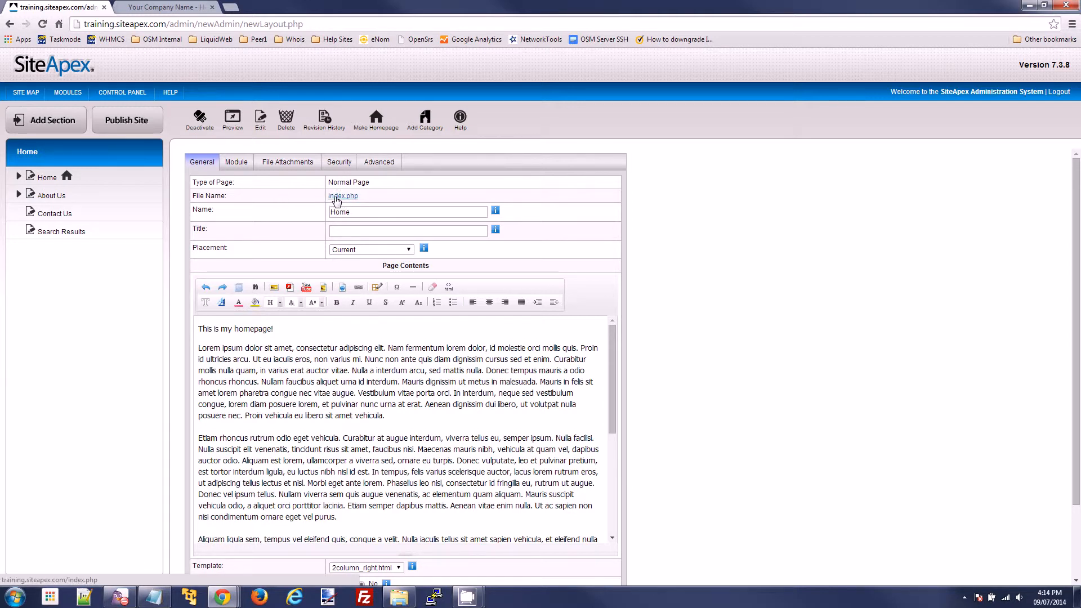
double_click(335, 200)
click(383, 202)
drag(339, 203, 337, 200)
click(377, 202)
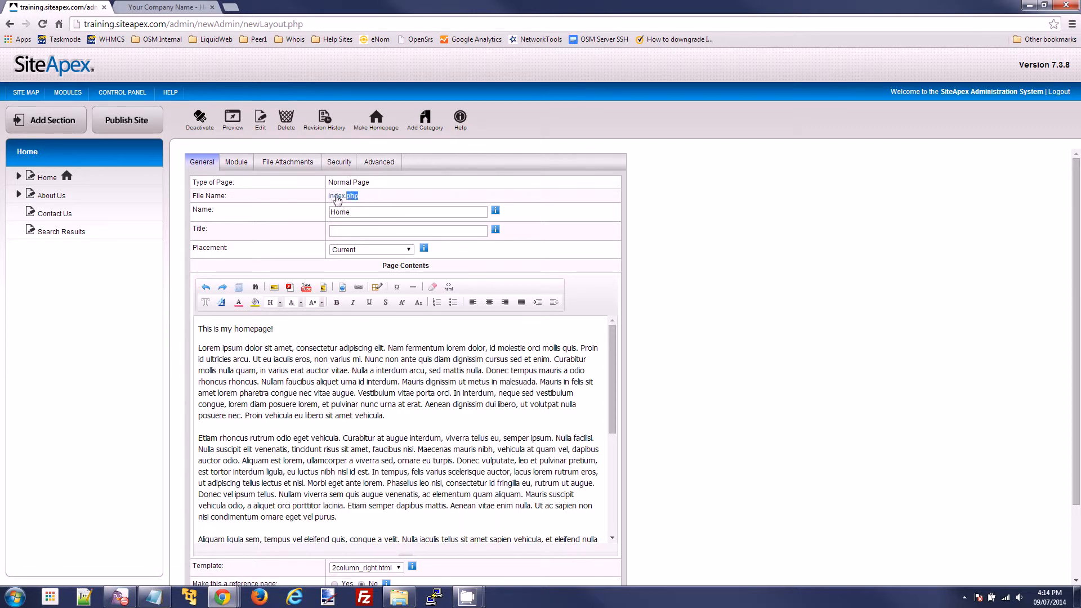
click(382, 200)
- Publish the site and load training.siteapex.com without the home.php file name in the site preview
click(122, 121)
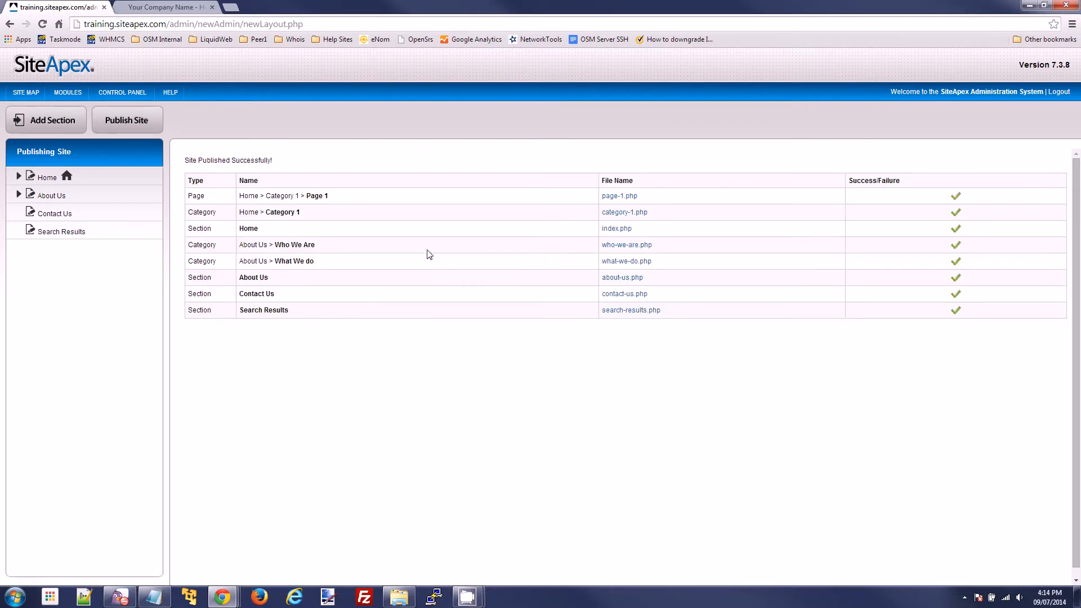
click(160, 7)
drag(167, 24, 273, 29)
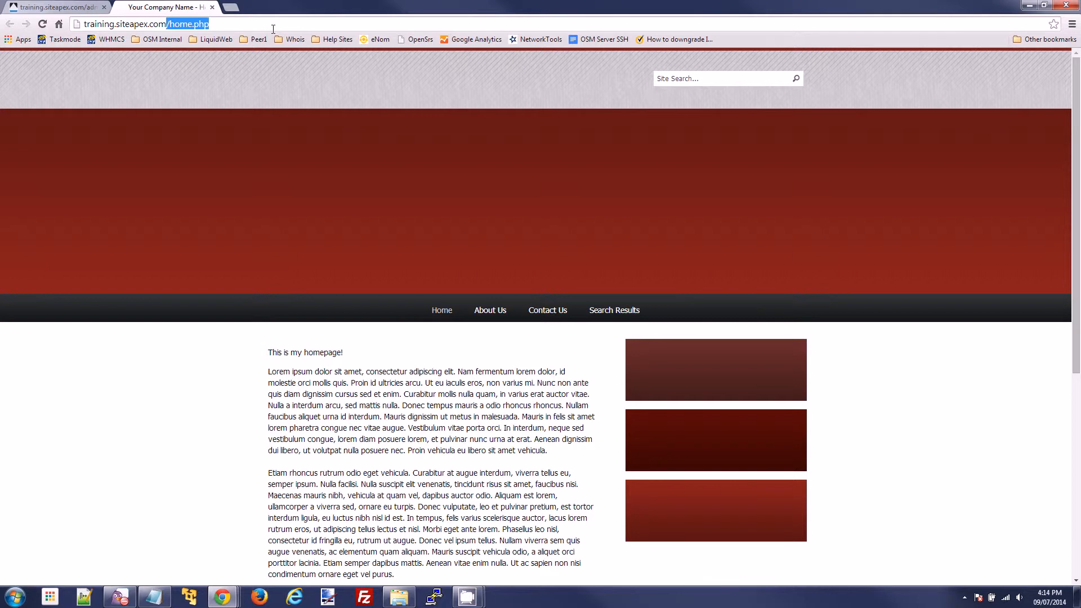
key(BackSpace)
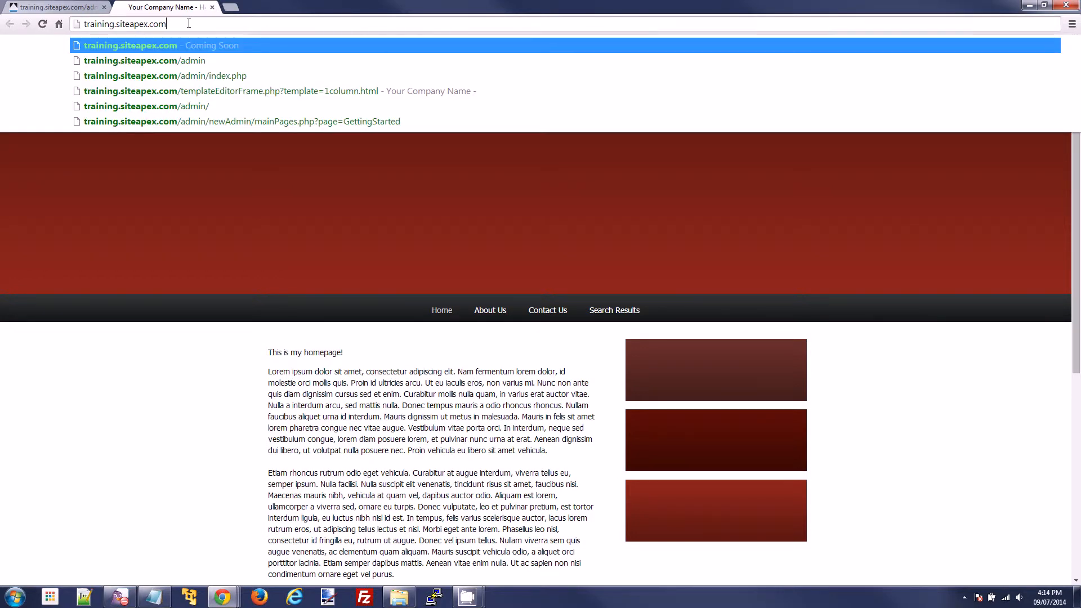
key(Return)
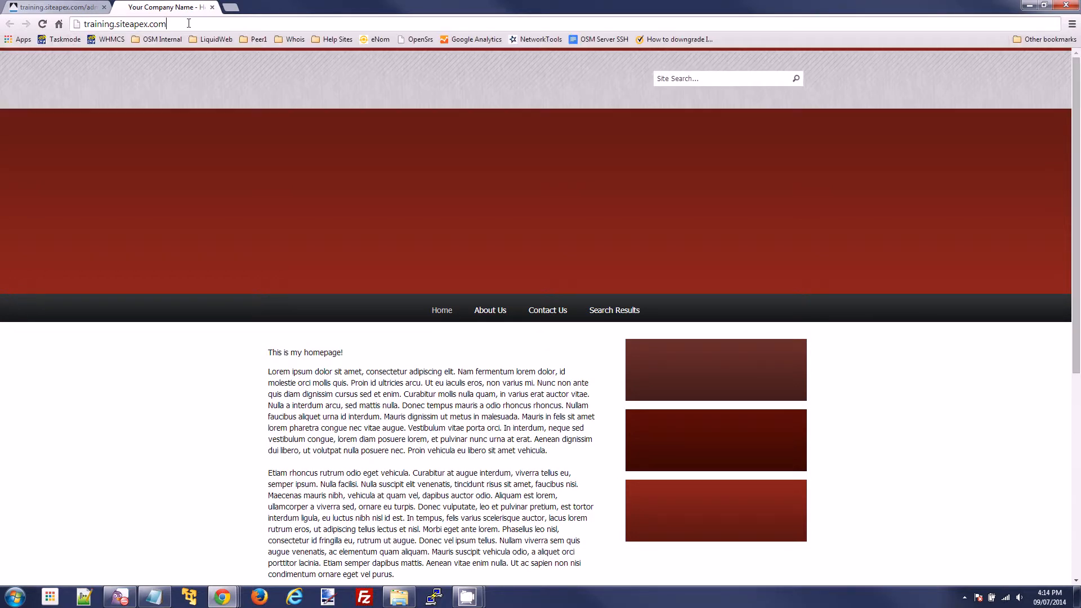
click(190, 23)
click(195, 23)
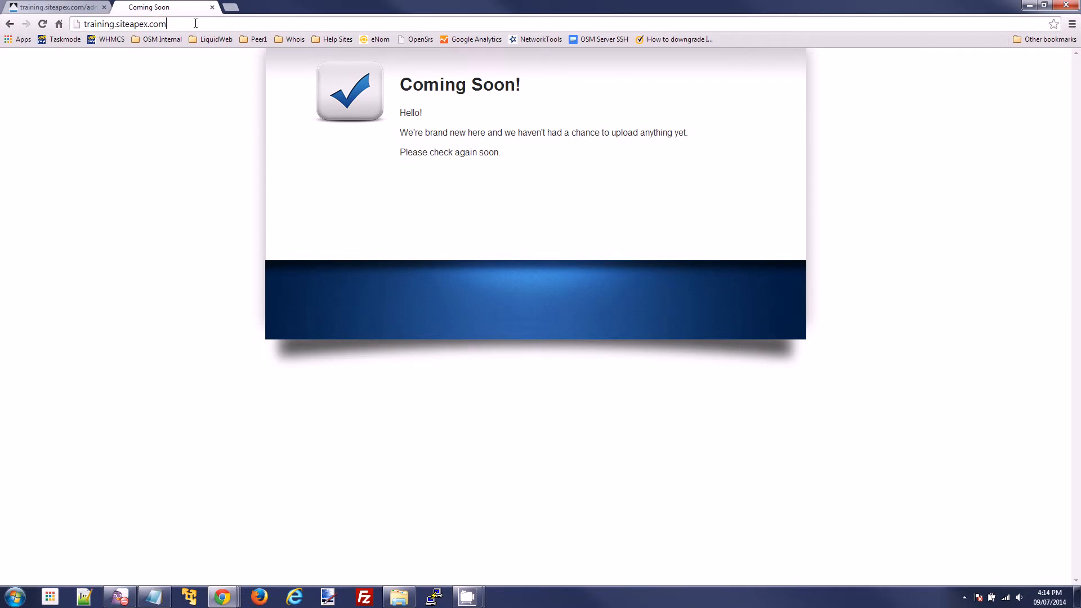
- Return to the SiteApex administration, make the Home section the homepage again and republish the site
click(49, 7)
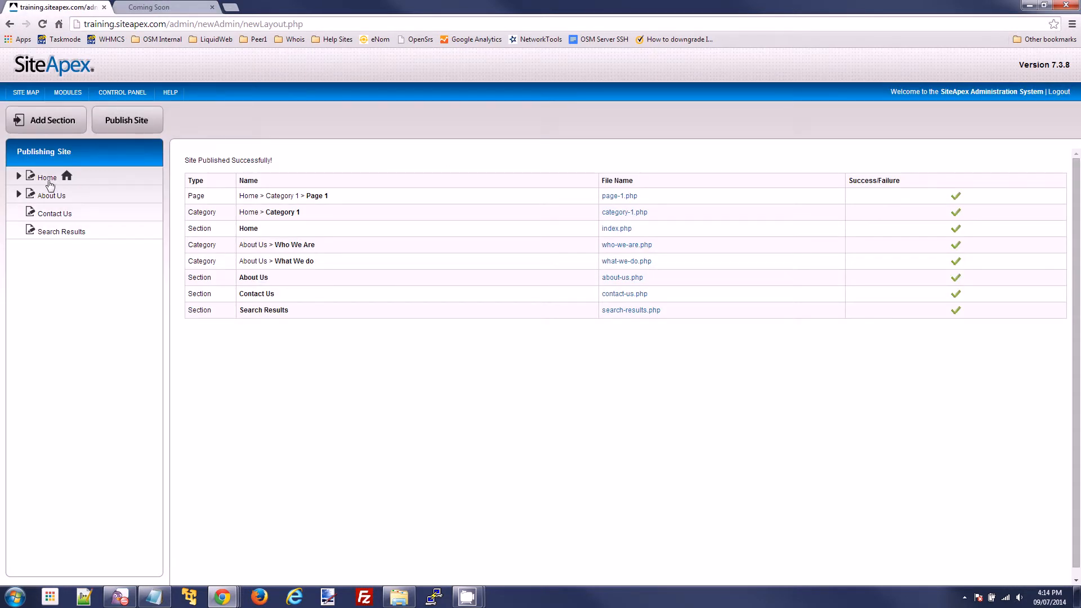
click(45, 179)
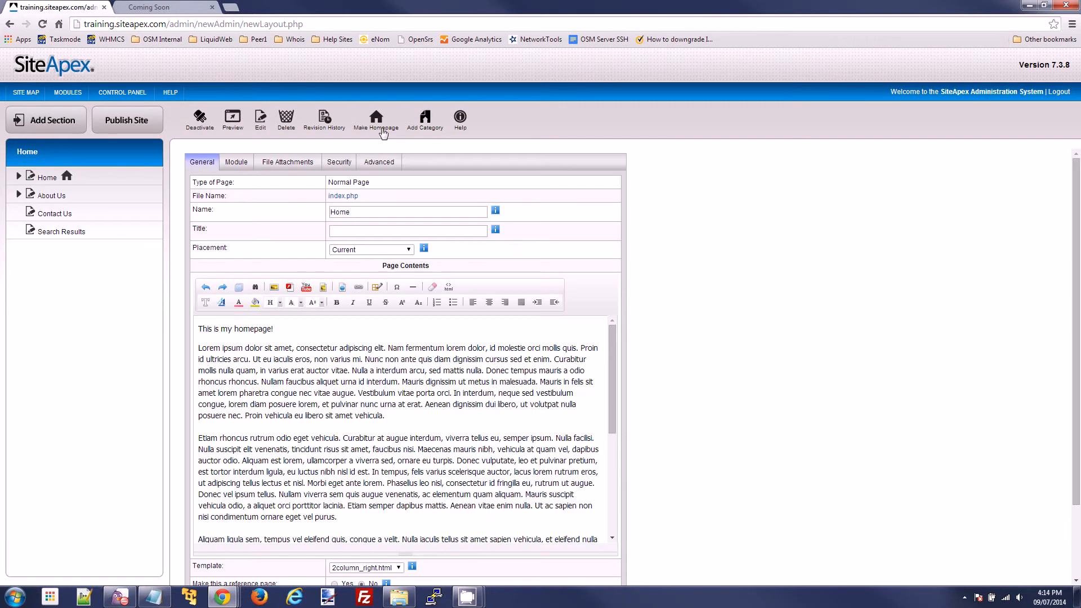
click(385, 130)
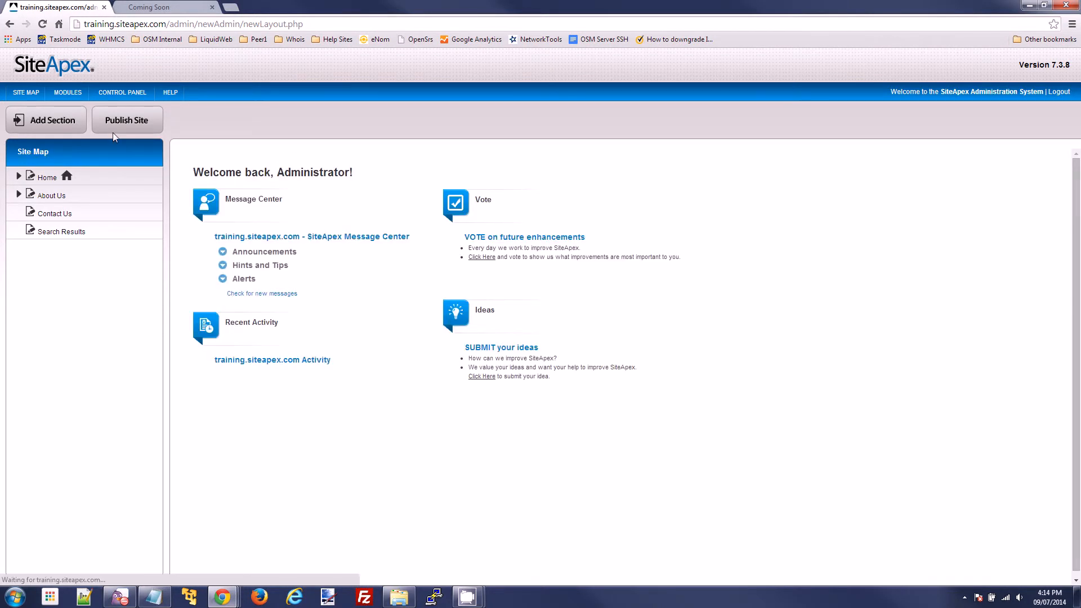
click(121, 123)
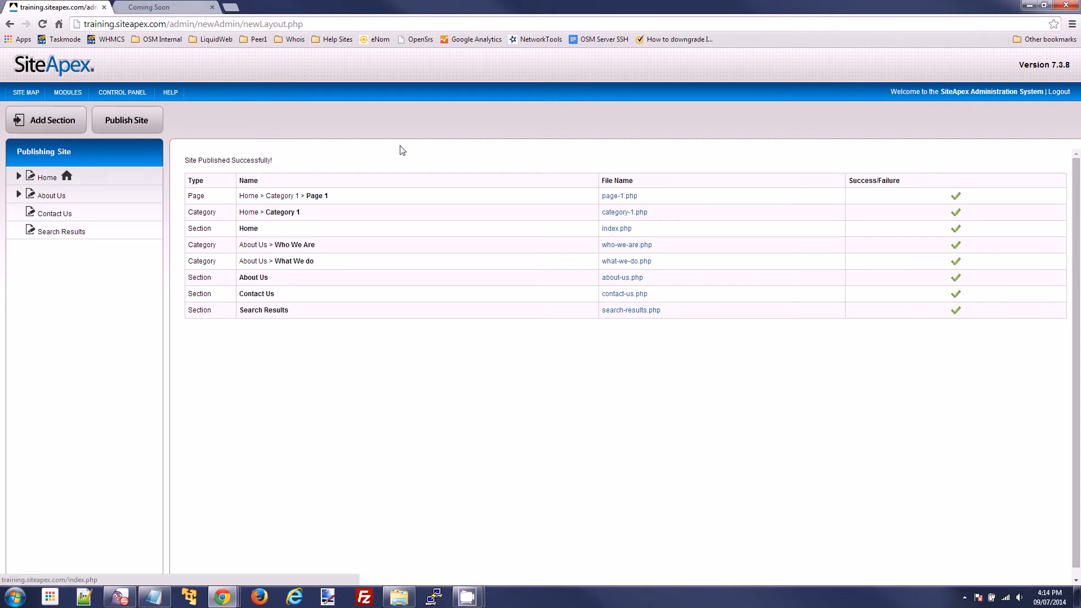
- Reload training.siteapex.com to check the published homepage at the site's root address
click(137, 7)
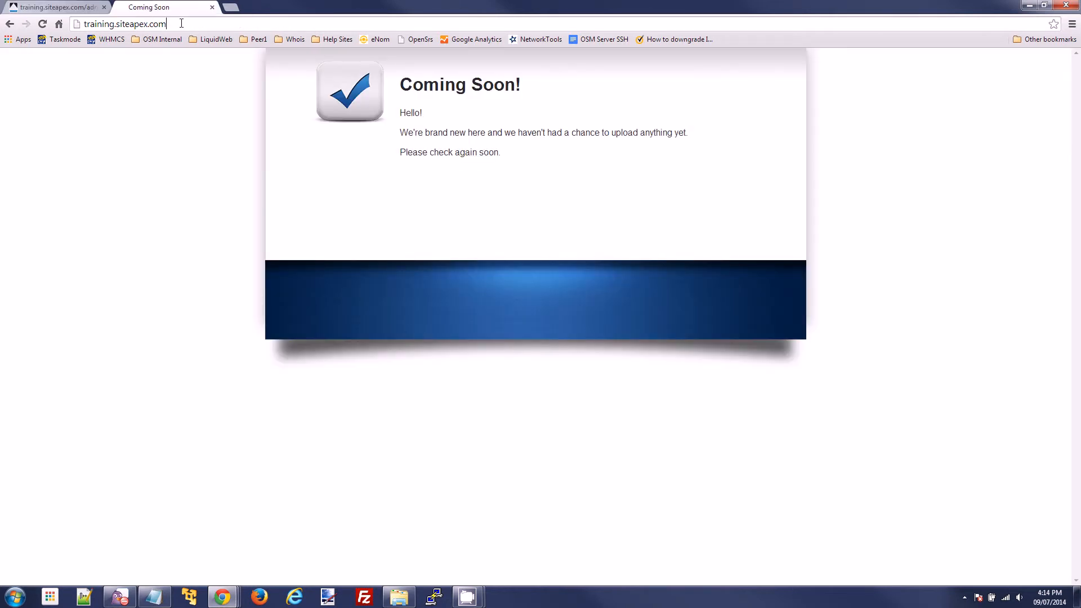
key(Return)
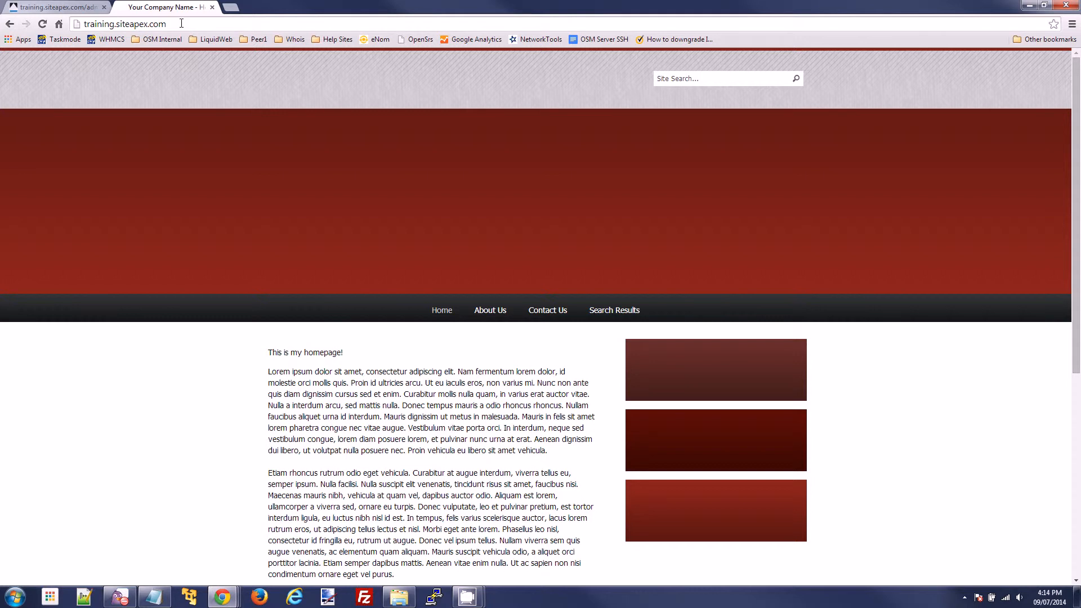
click(182, 23)
click(182, 23)
- Back in the administration, view the Home section and its Category 1, expanding both in the site map
click(90, 7)
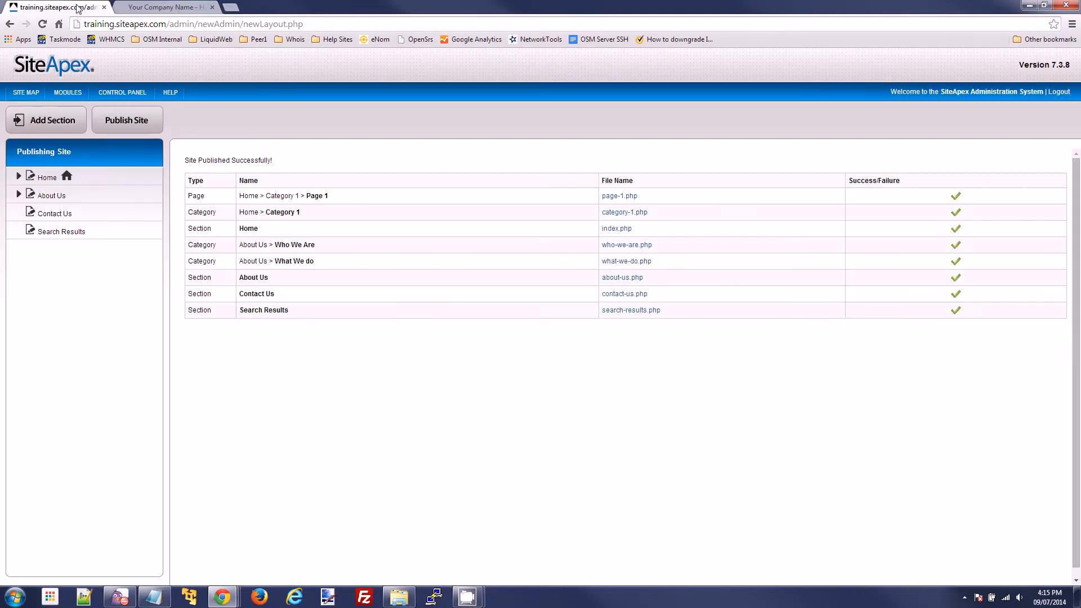
click(45, 181)
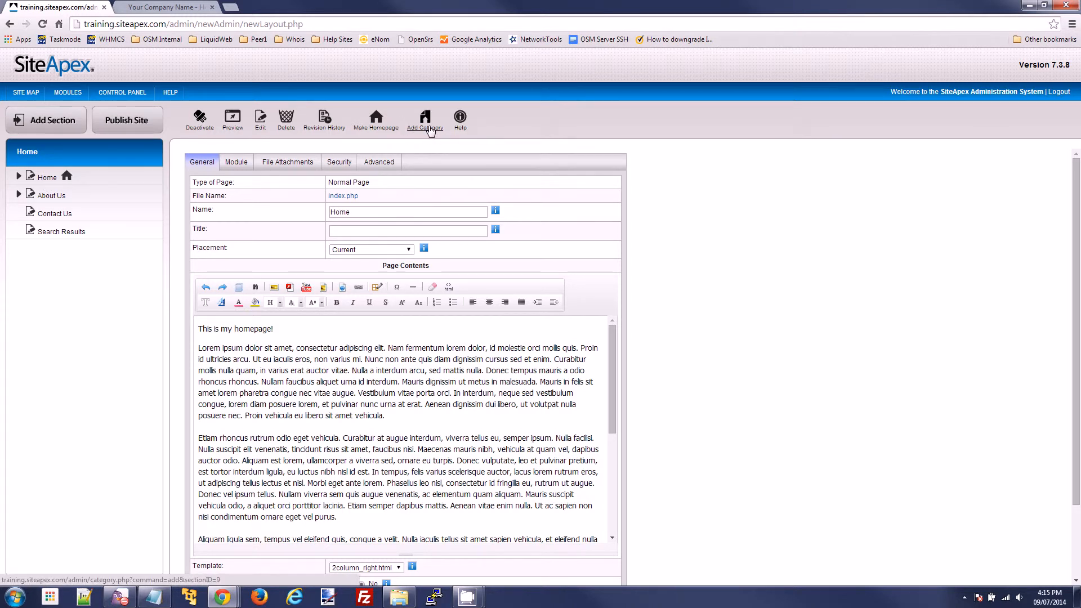
click(19, 176)
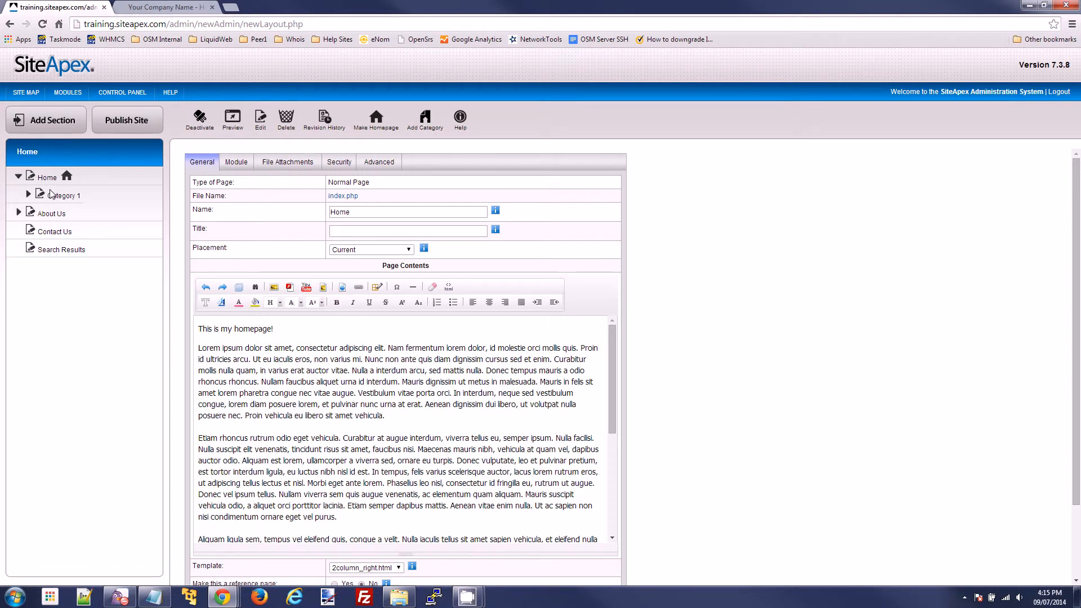
click(57, 196)
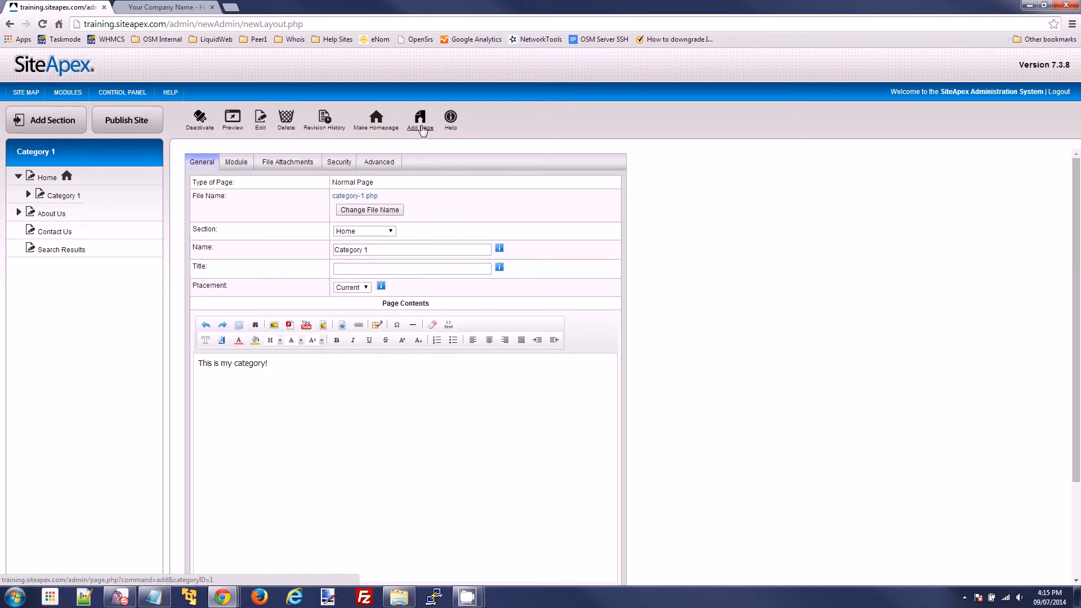
click(28, 195)
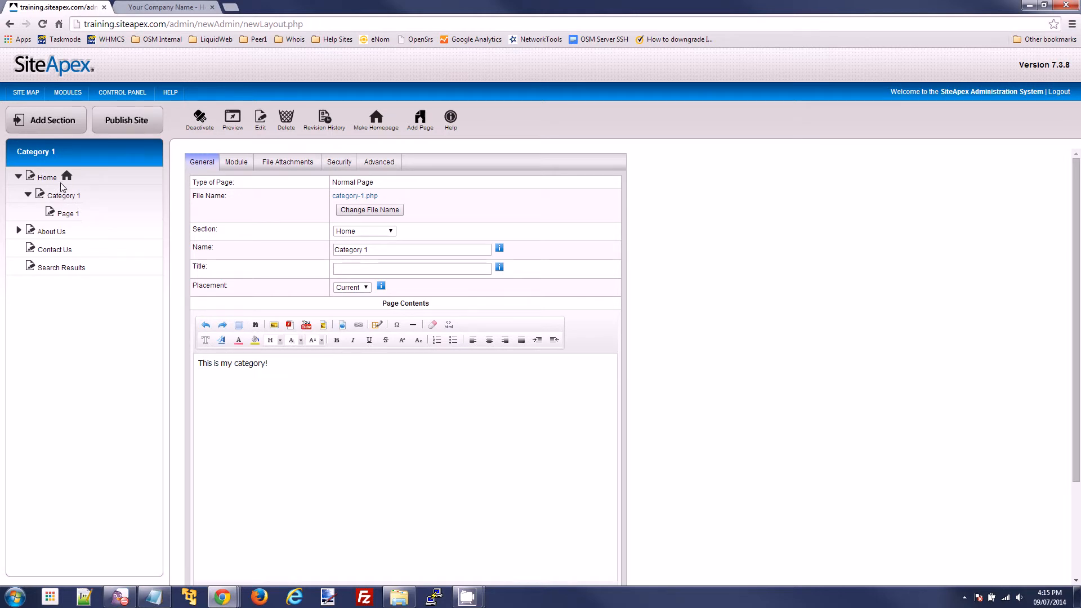
- Open the help page from Category 1, look through the Page Editing tutorials and close the help page
click(451, 123)
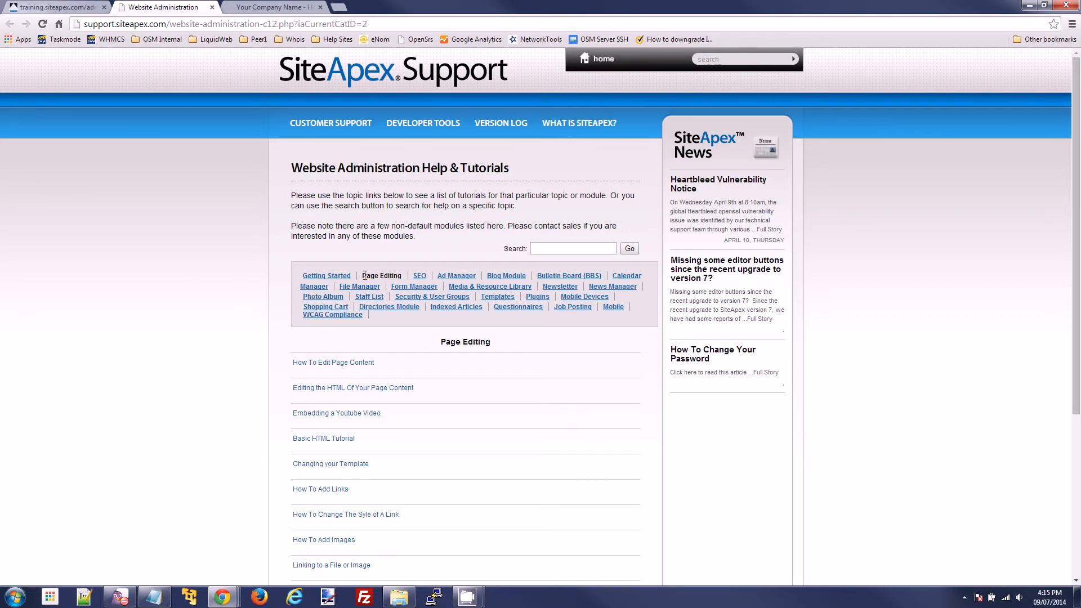
scroll(403, 353, down, 3)
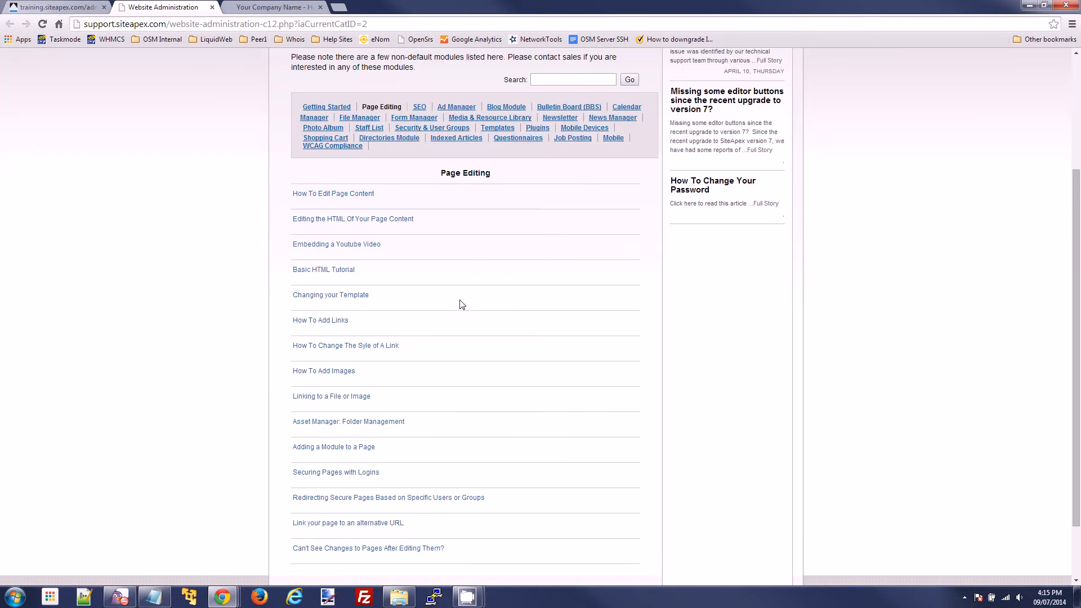
scroll(385, 440, down, 1)
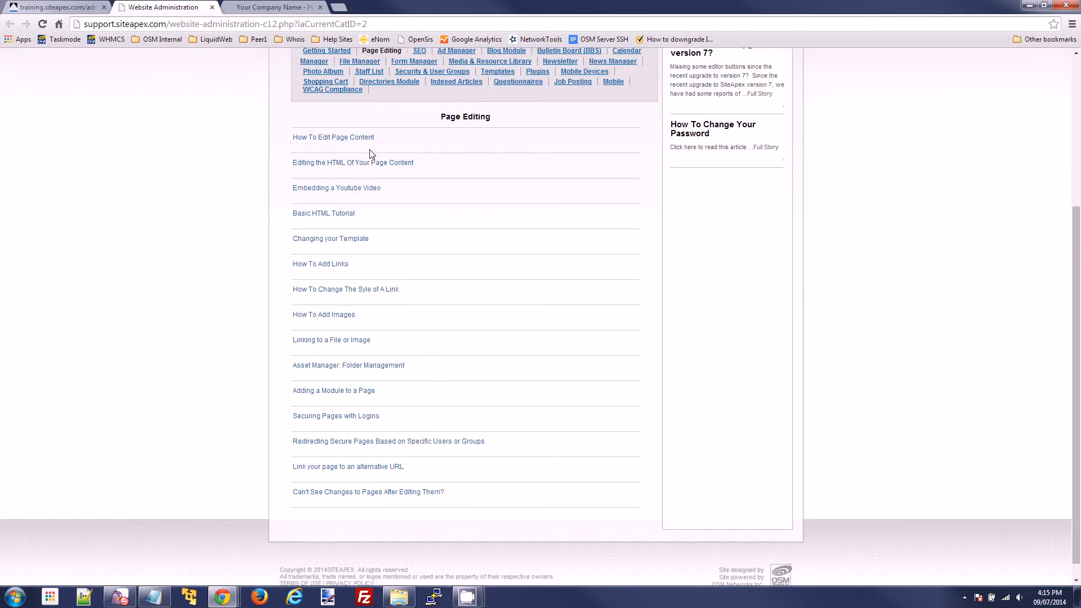
scroll(488, 297, up, 1)
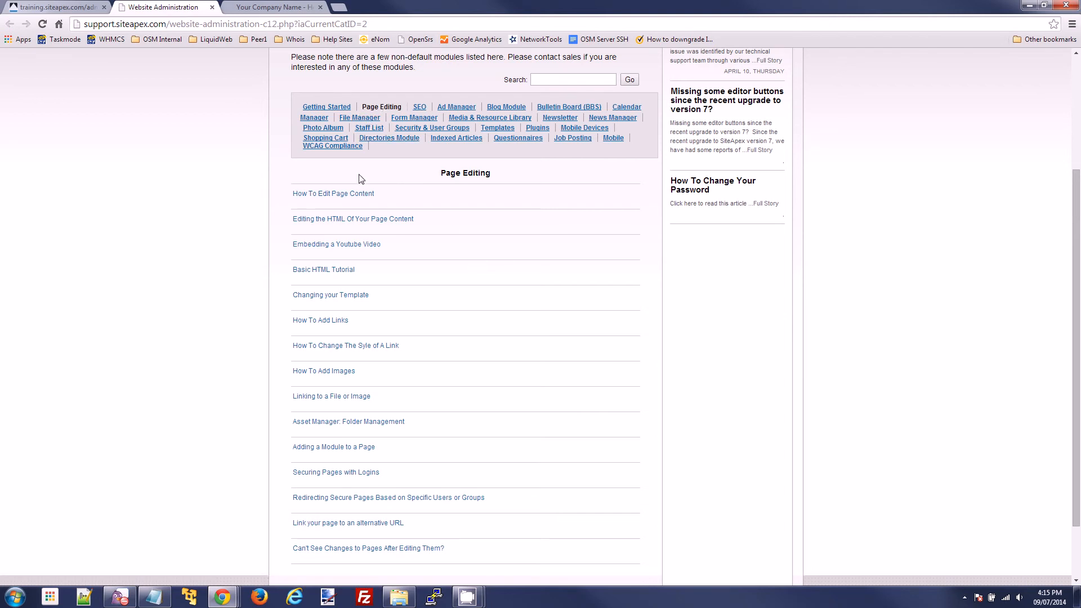
click(212, 8)
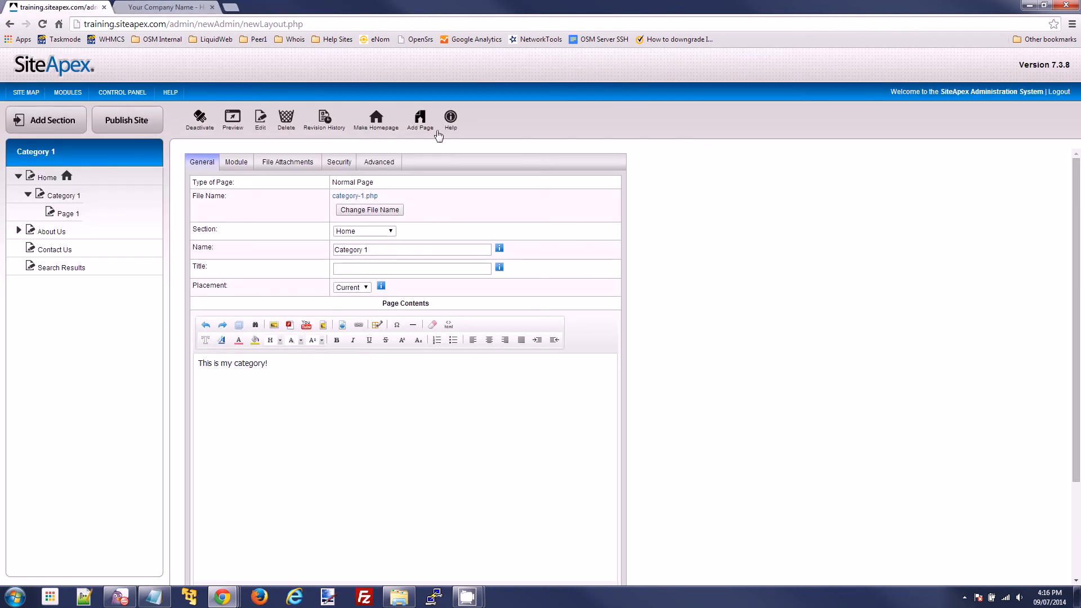